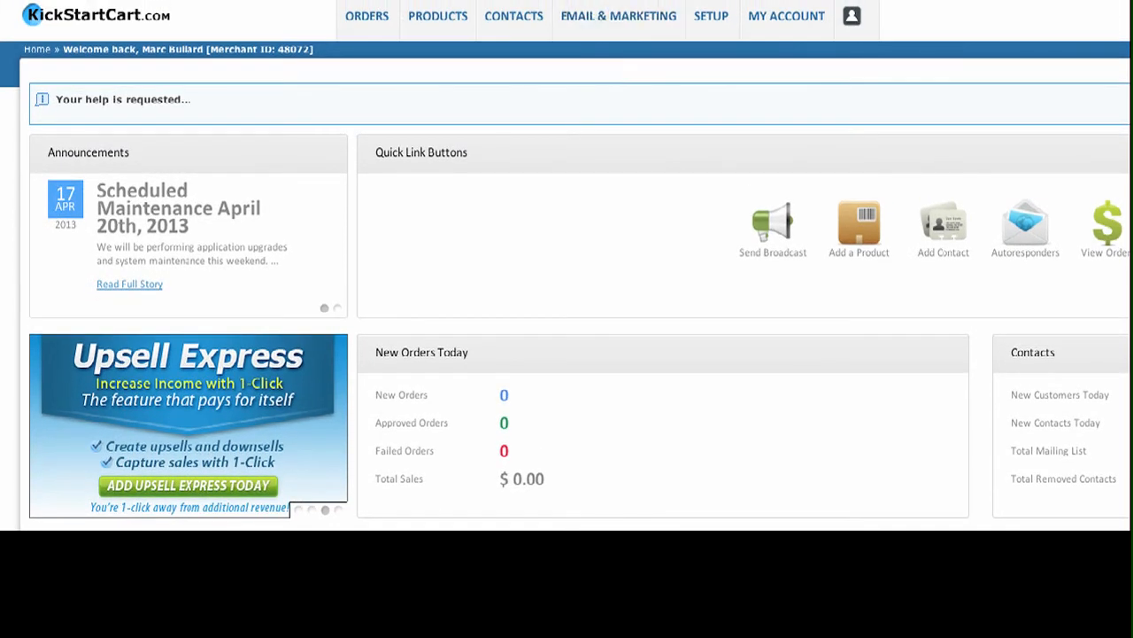
- Open the Email Setup page and go through its general settings and custom templates to the opt-in preferences
left_click(649, 20)
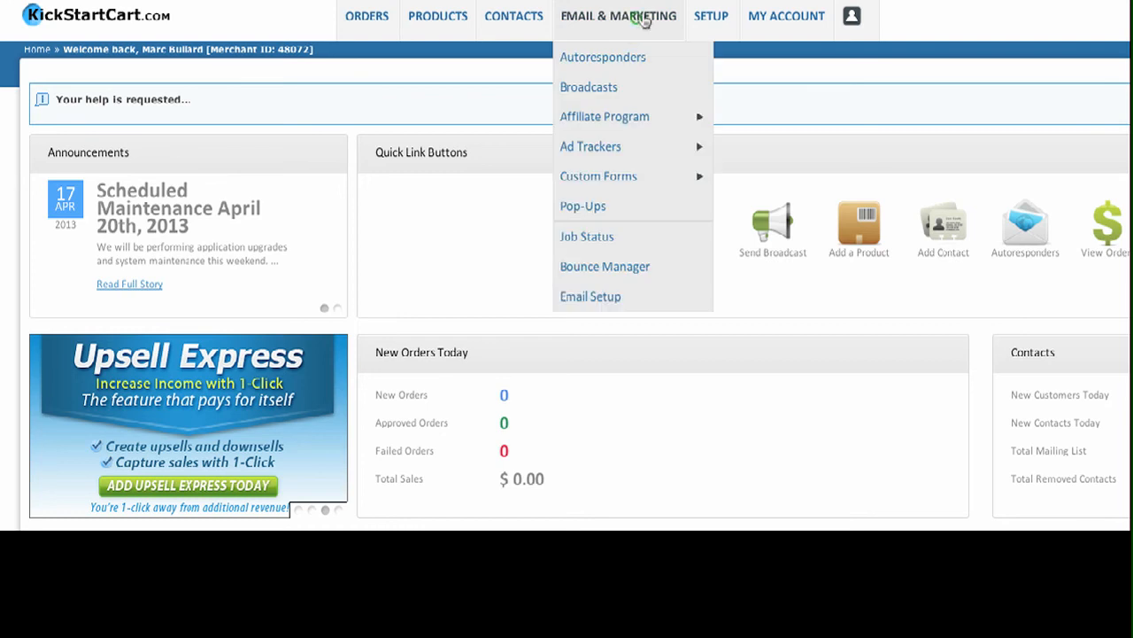
left_click(597, 301)
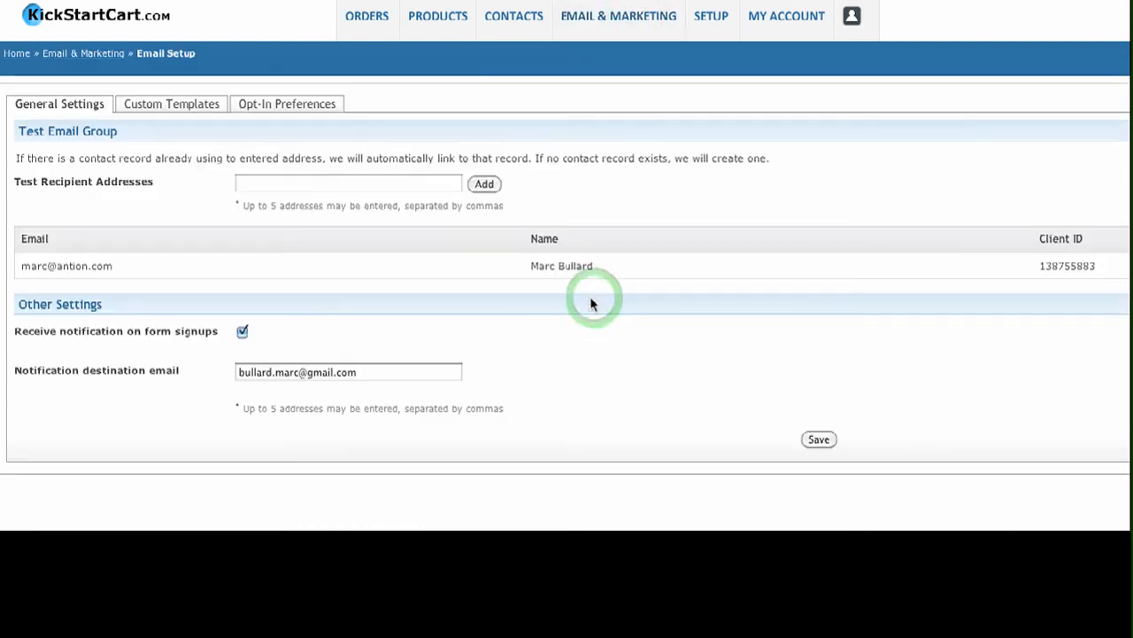
left_click(62, 104)
left_click(161, 104)
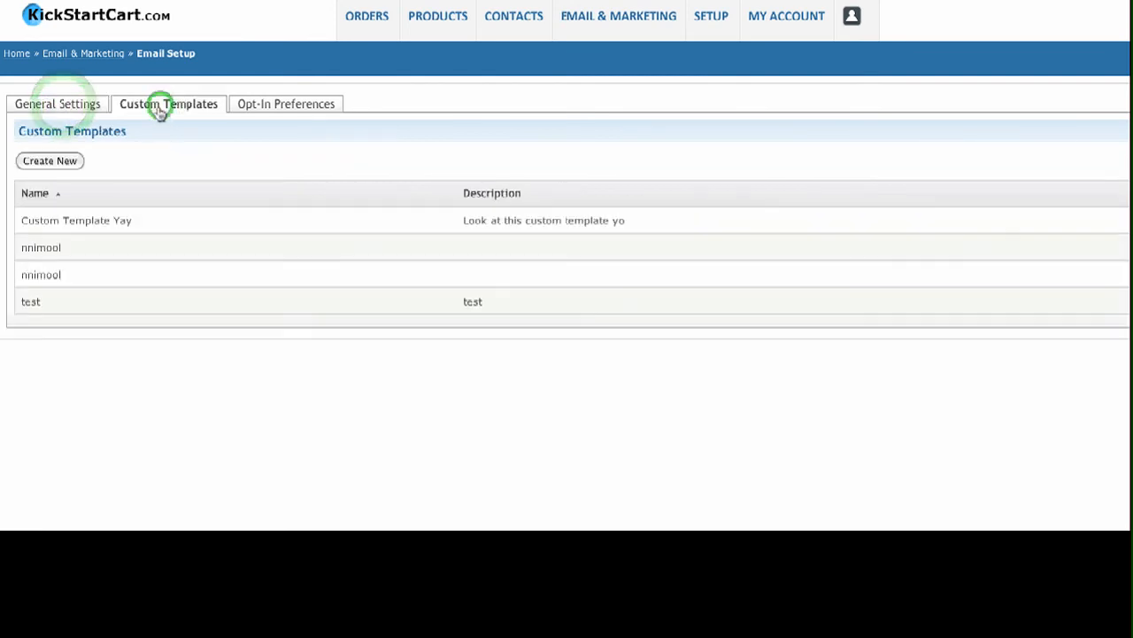
left_click(305, 106)
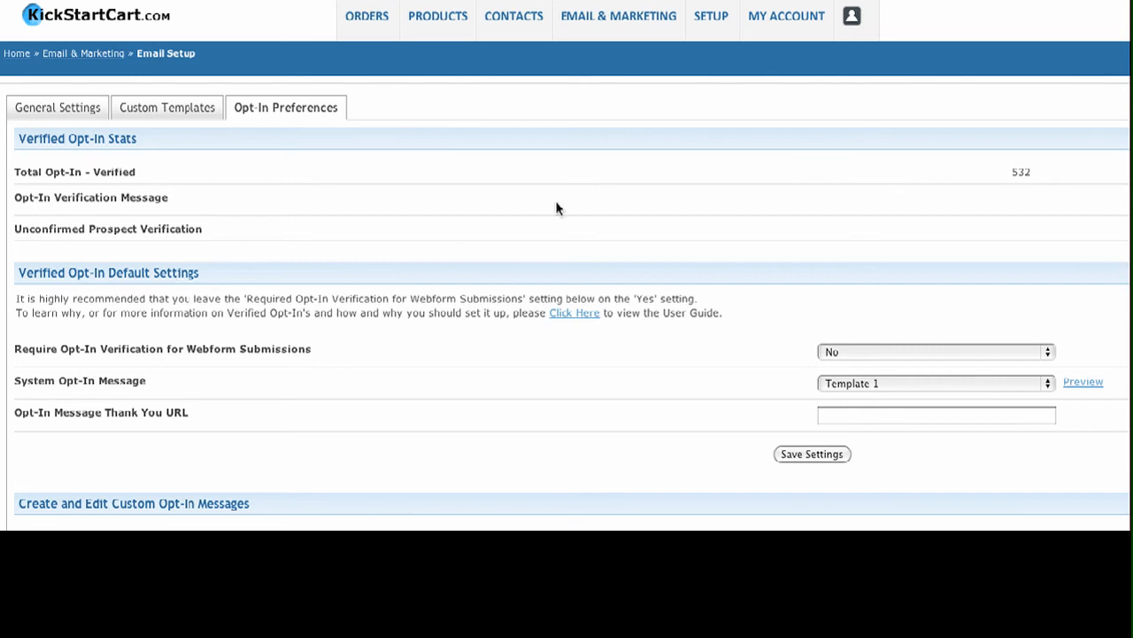
- Look over the opt-in preferences, including the custom message form and the Verified Opt-In Default Settings
scroll(165, 215, "down", 8)
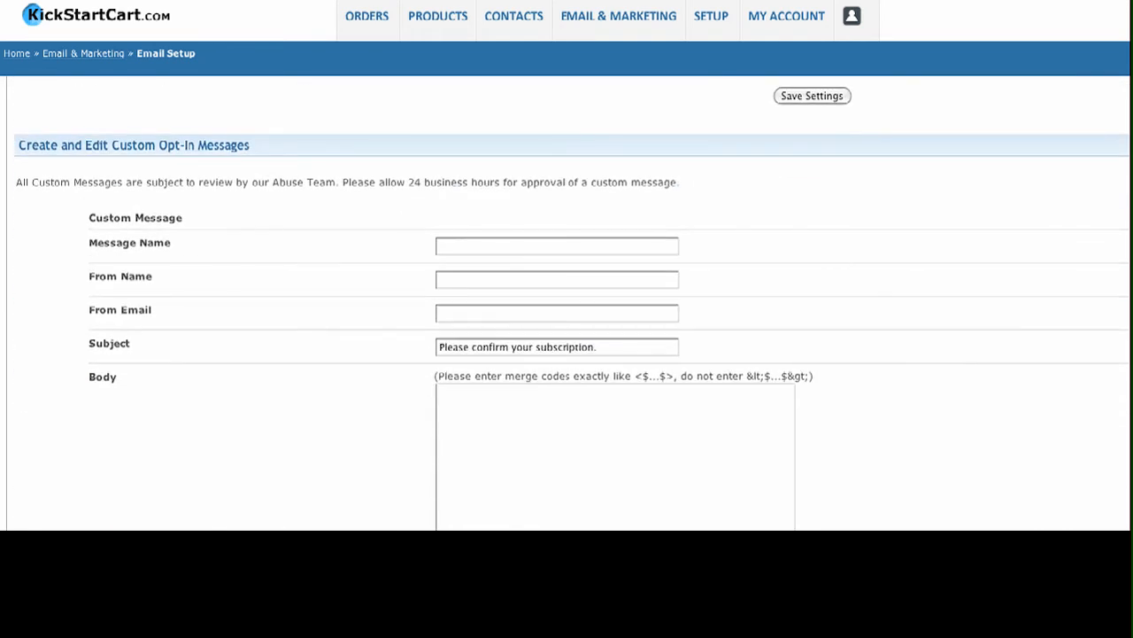
scroll(36, 281, "up", 8)
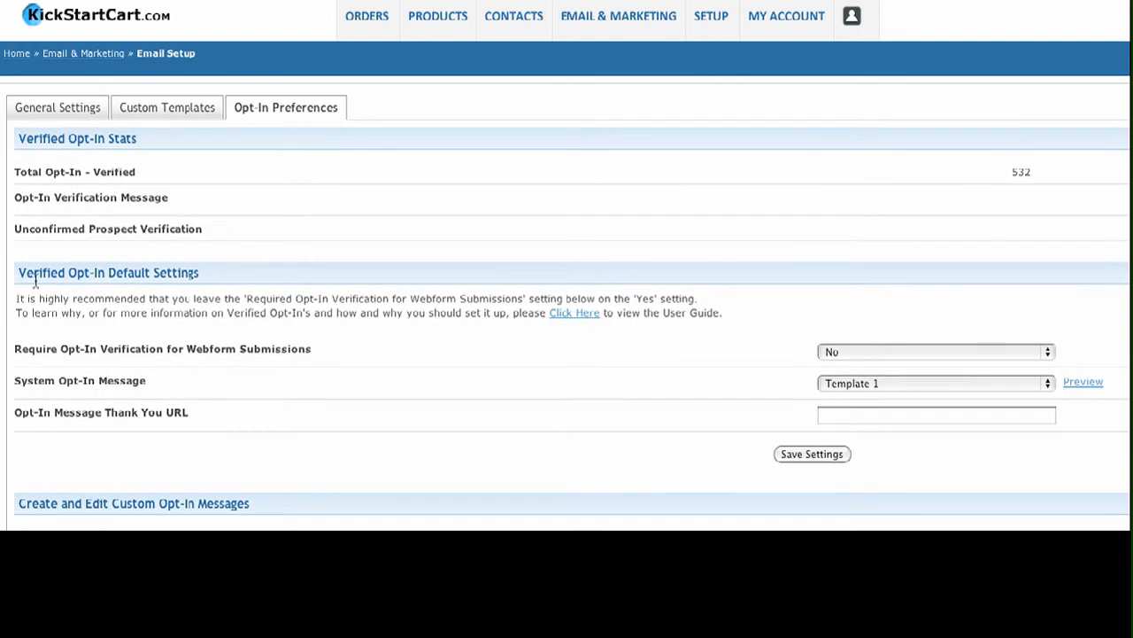
left_click_drag(205, 273, 7, 277)
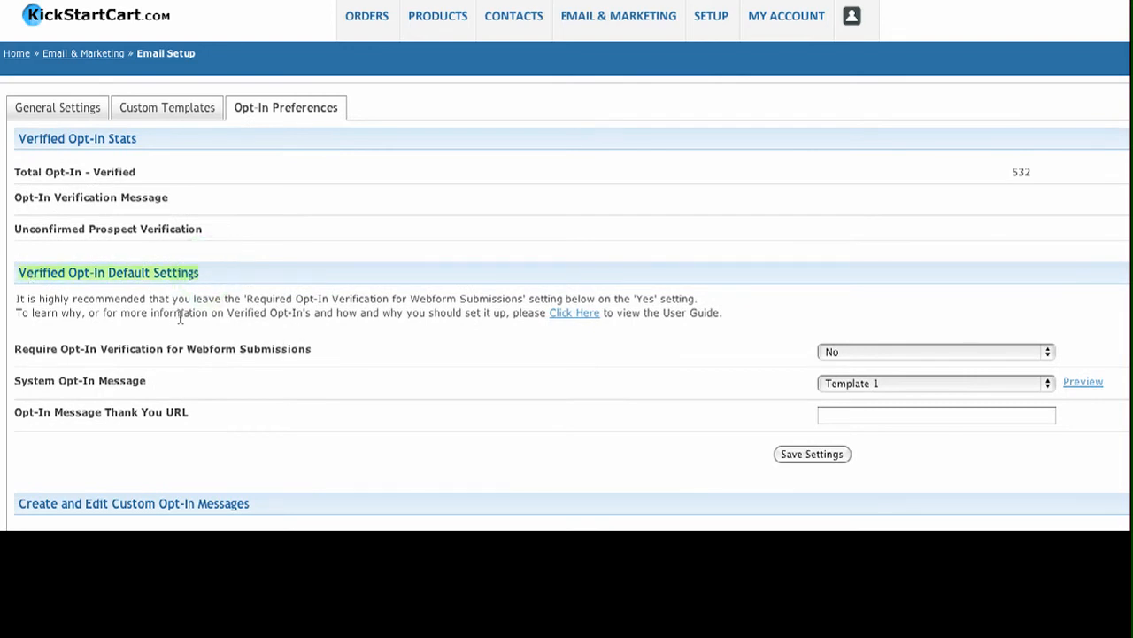
left_click(416, 386)
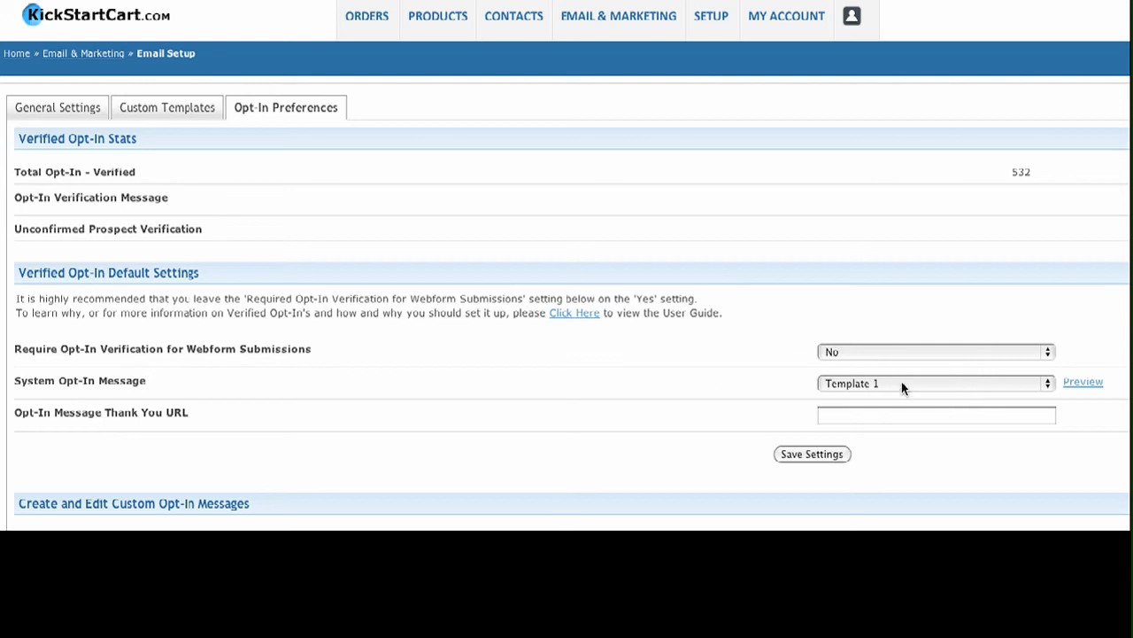
- Check the available system opt-in messages, keep Template 1 and open its preview
left_click(950, 383)
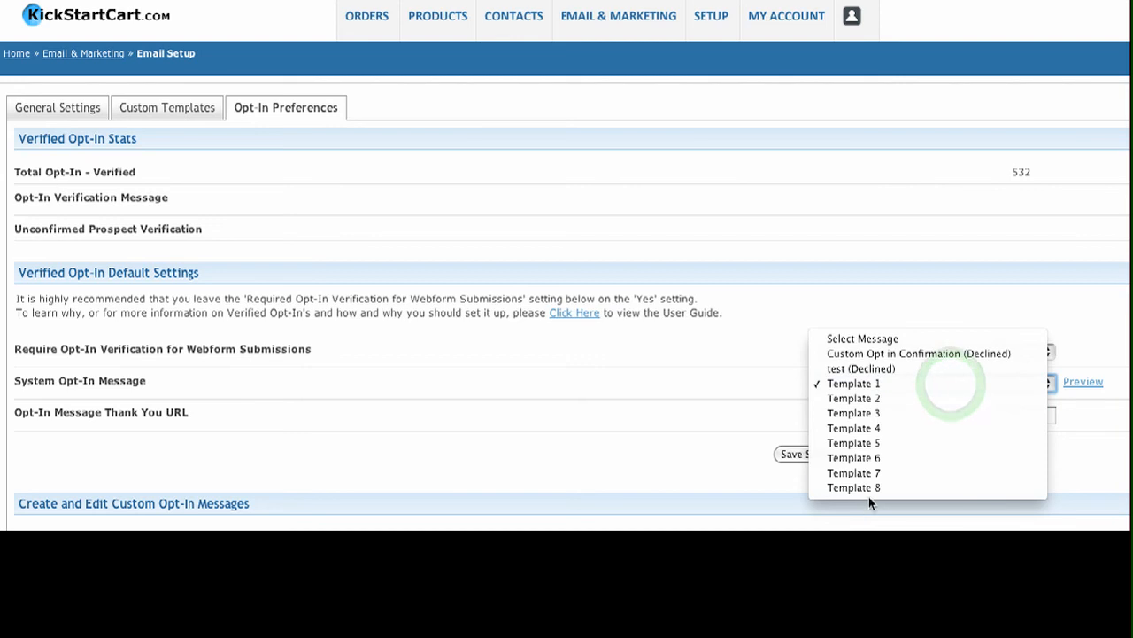
left_click(895, 385)
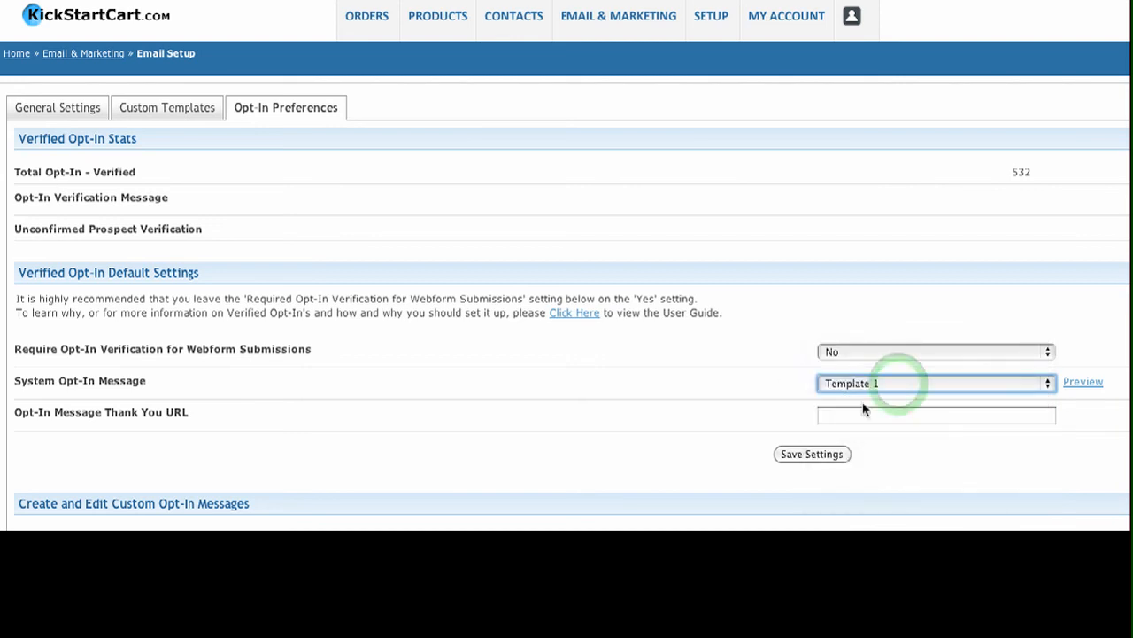
left_click(1089, 396)
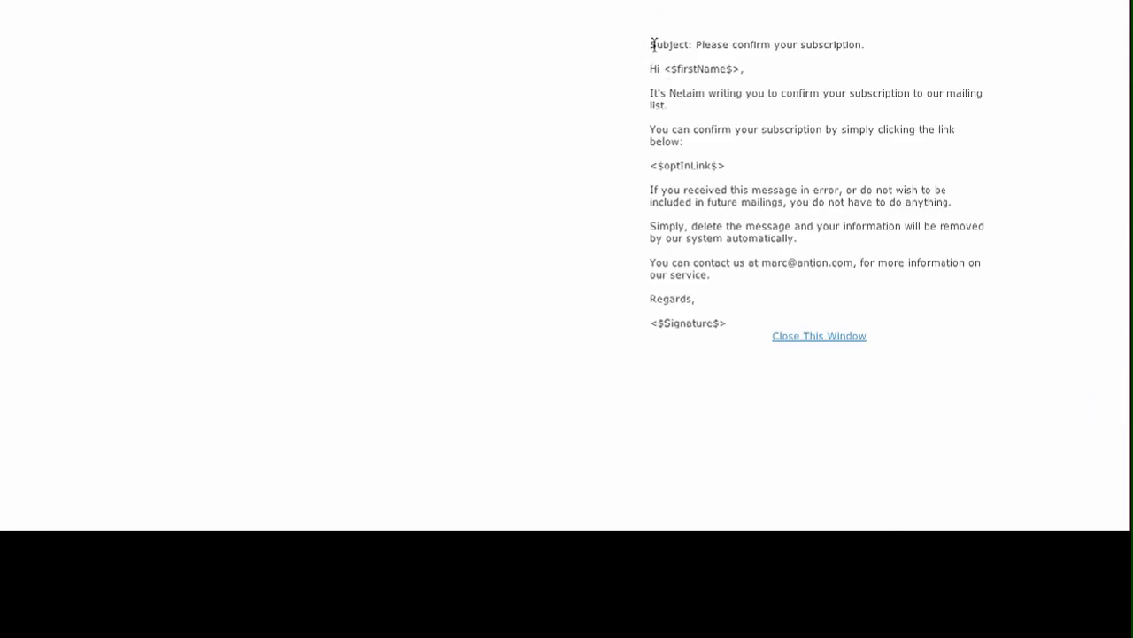
- Read the Template 1 confirmation message from the subject line and greeting through the opt-in link to the signature
left_click_drag(653, 44, 862, 45)
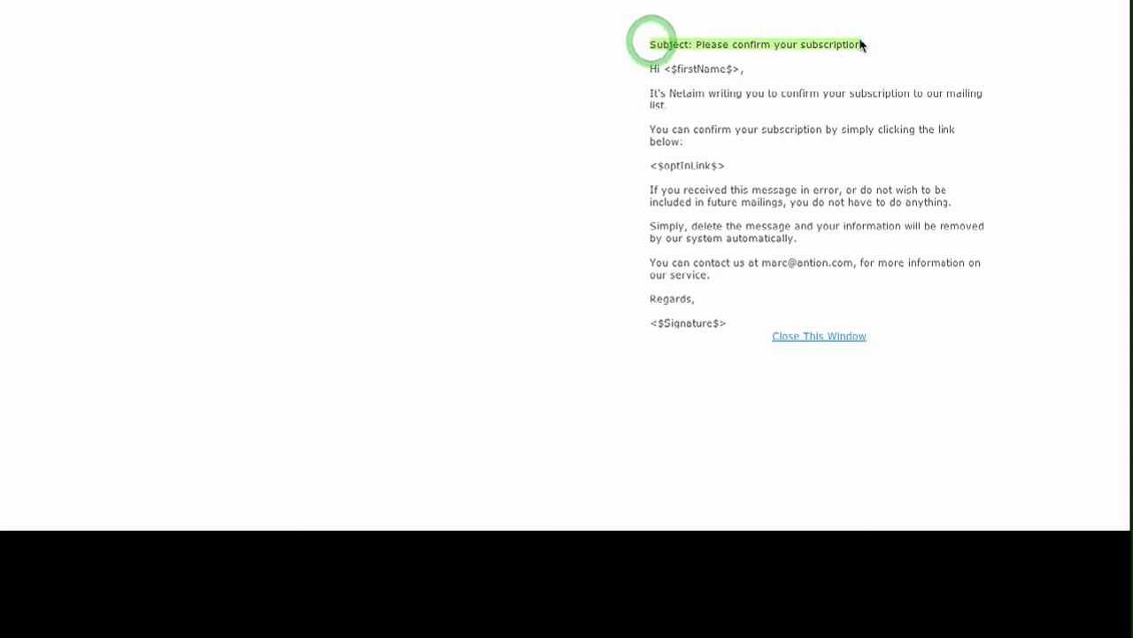
left_click_drag(645, 69, 741, 69)
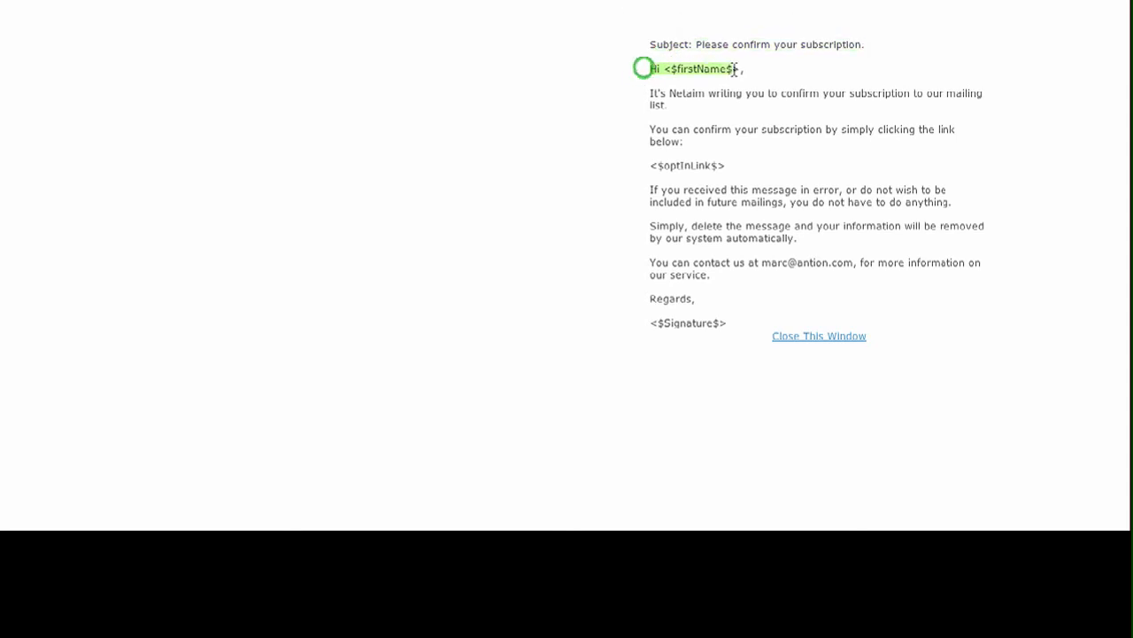
left_click(650, 92)
left_click_drag(649, 92, 579, 180)
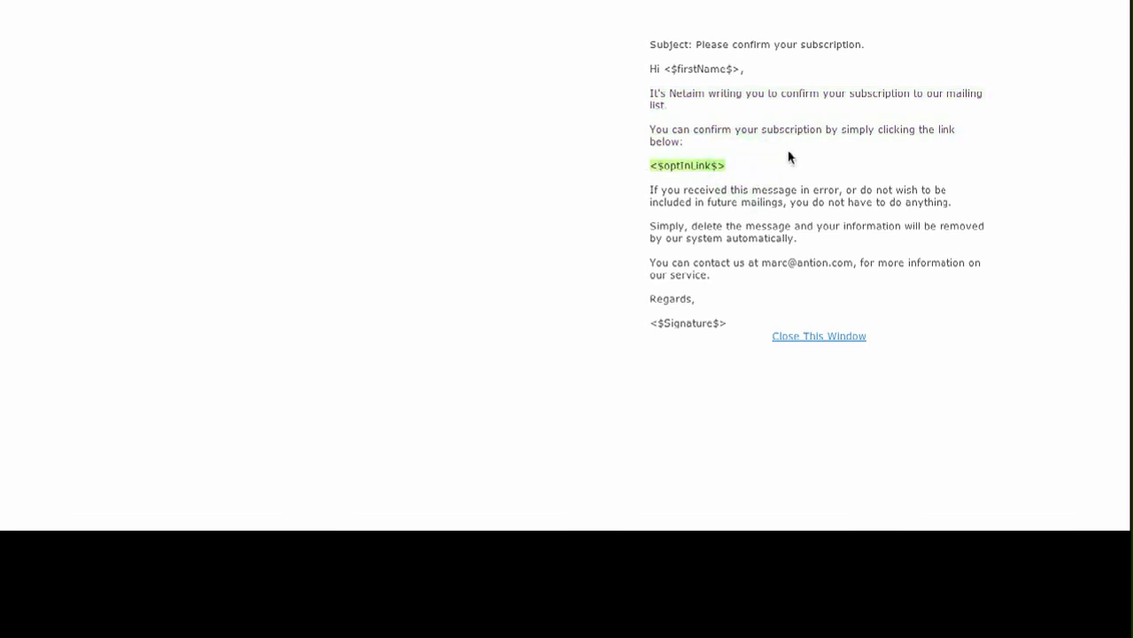
left_click_drag(649, 191, 739, 283)
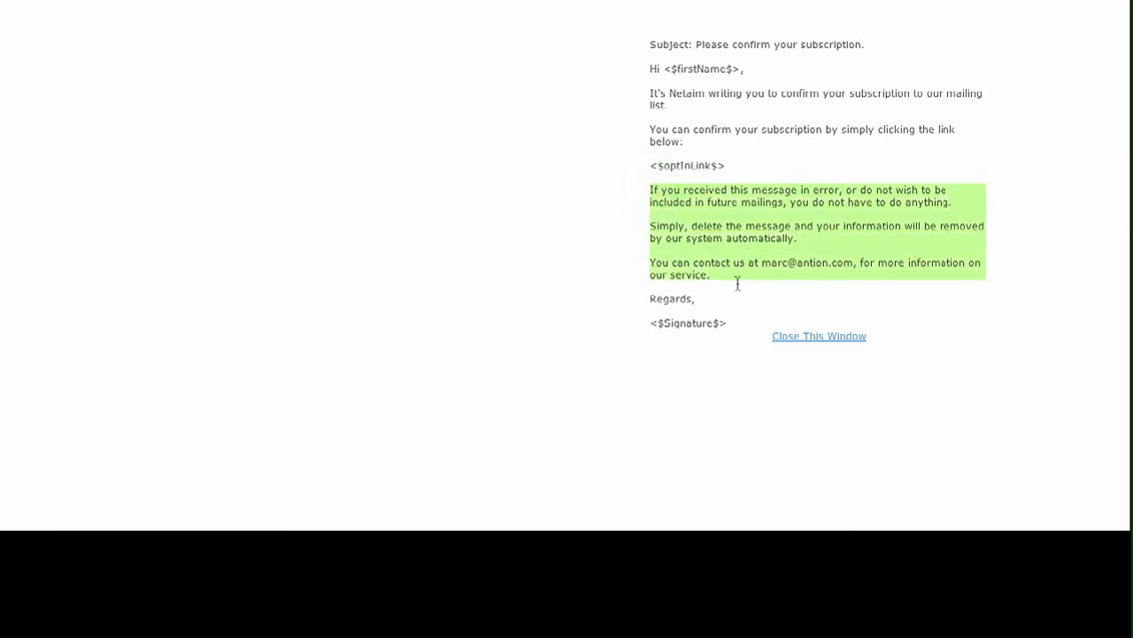
left_click(753, 289)
left_click_drag(645, 263, 850, 269)
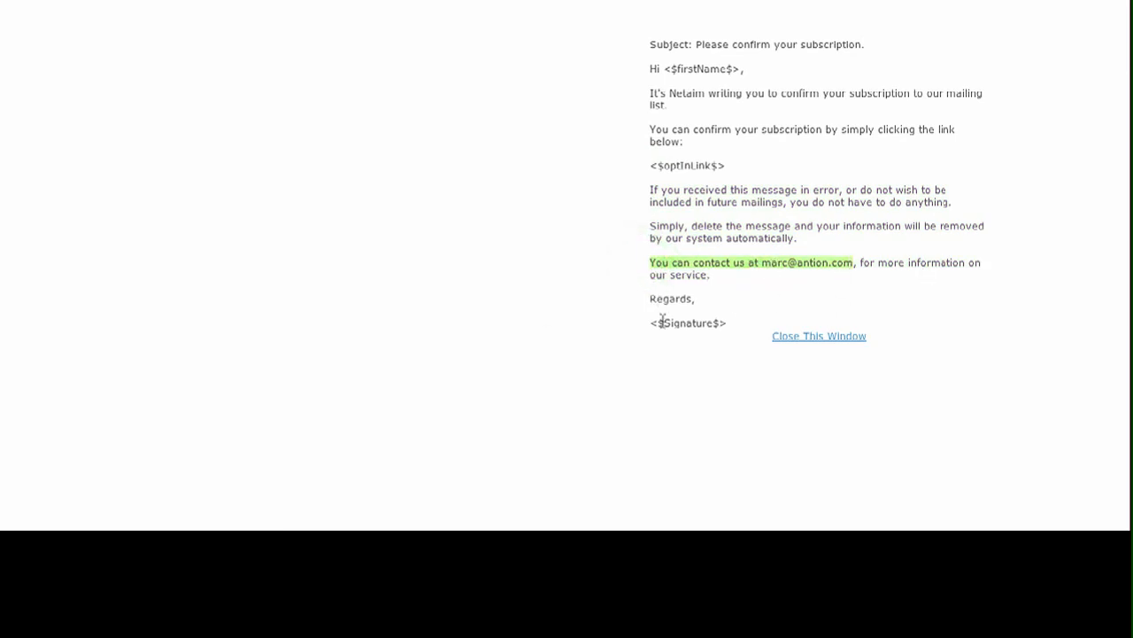
mouse_move(648, 322)
left_mouse_down()
mouse_move(679, 323)
mouse_move(641, 390)
left_mouse_up()
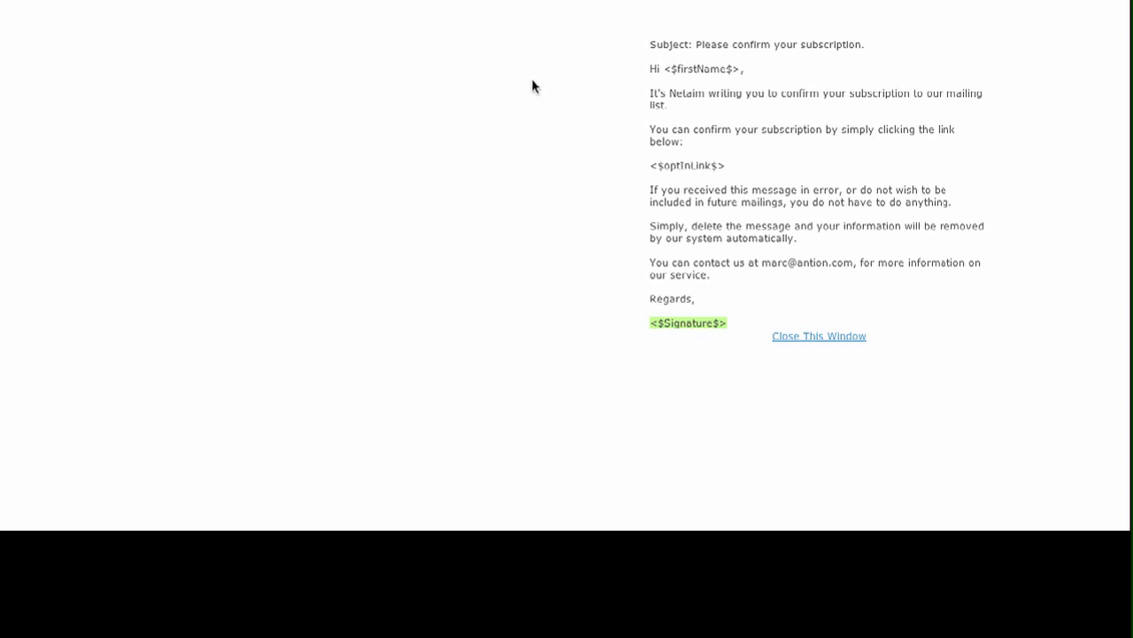
- Examine the firstName, optInLink and Signature merge codes in the Template 1 message and close the preview
left_click(733, 69)
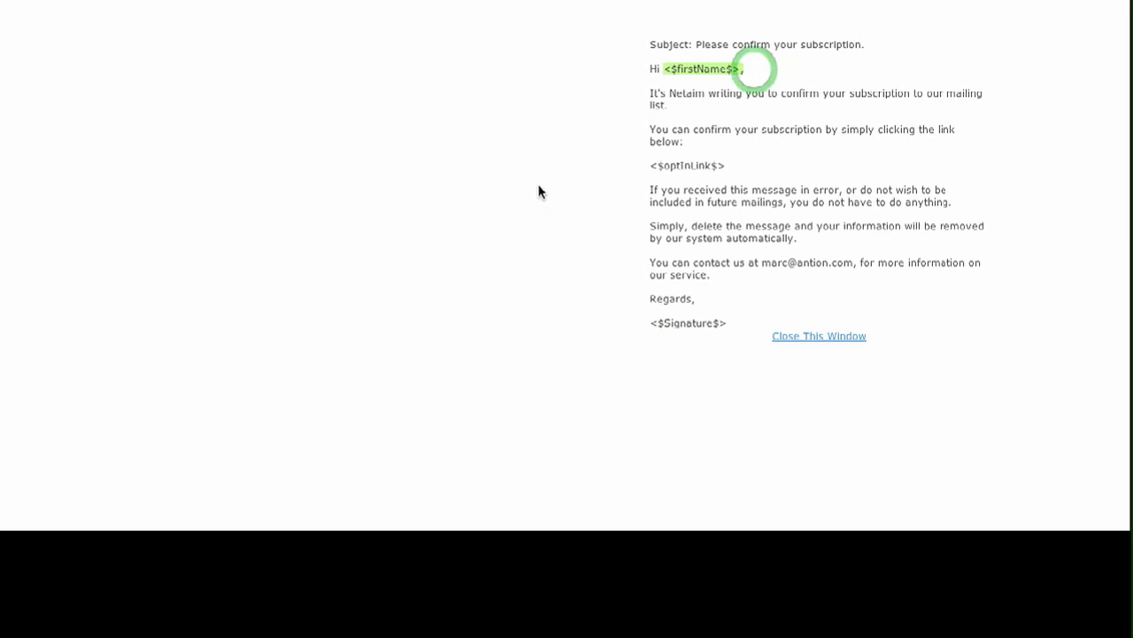
left_click(734, 164)
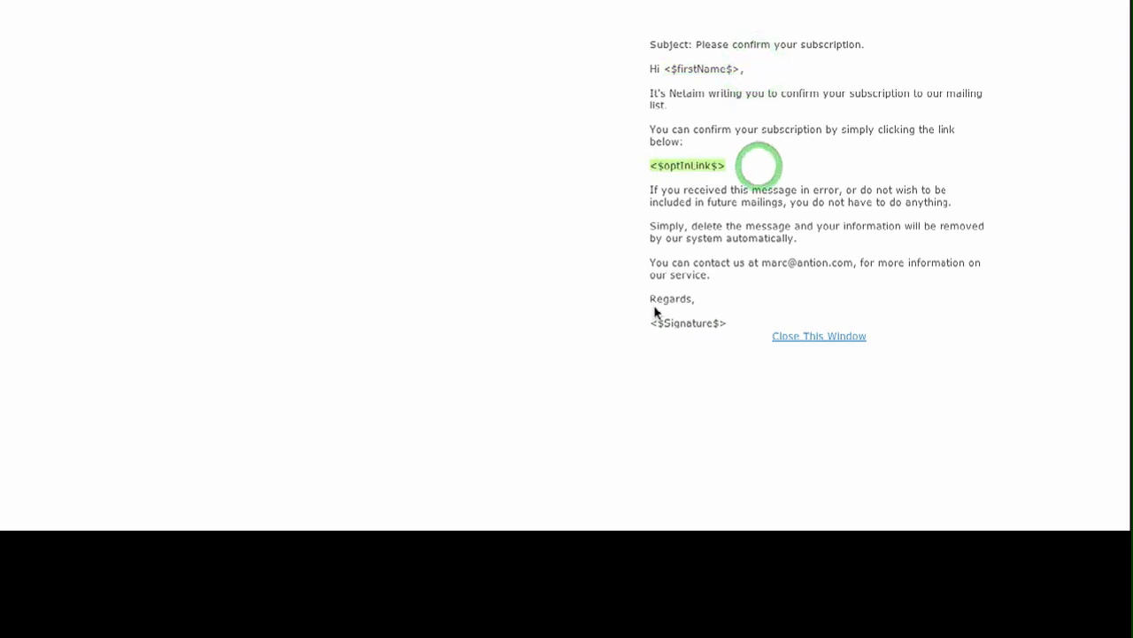
left_click(733, 324)
left_click(728, 167)
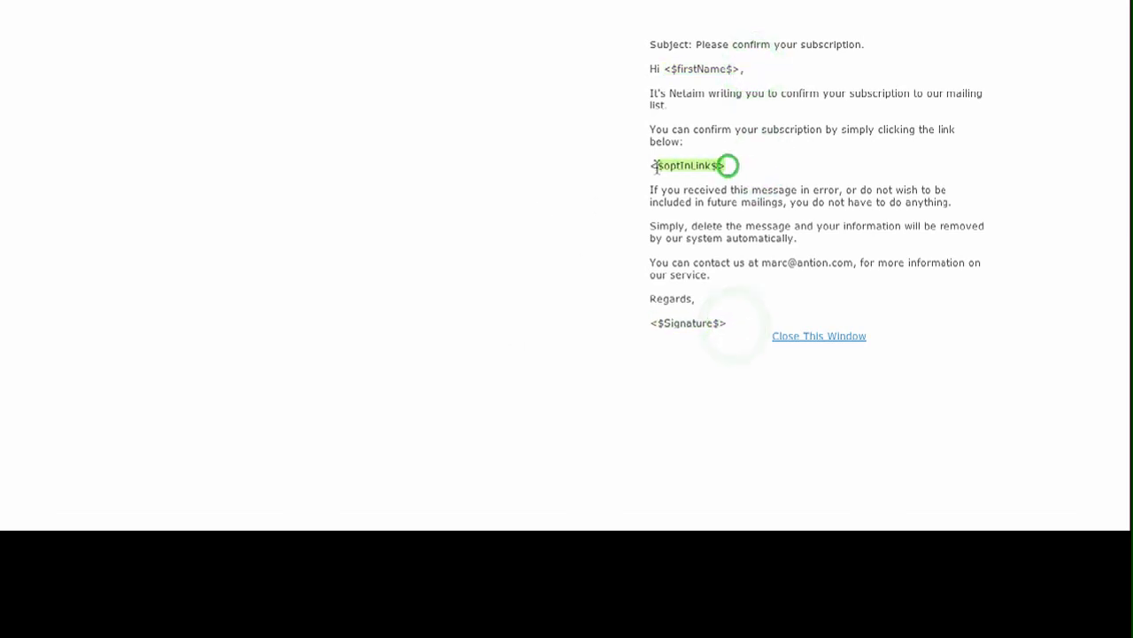
left_click(734, 327)
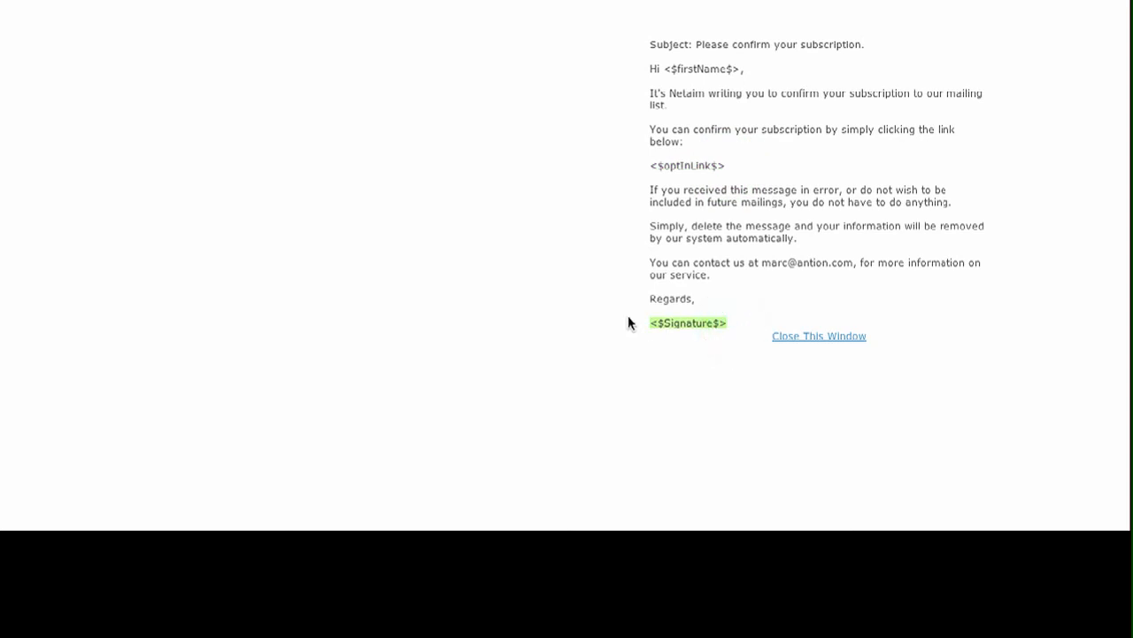
left_click(810, 2)
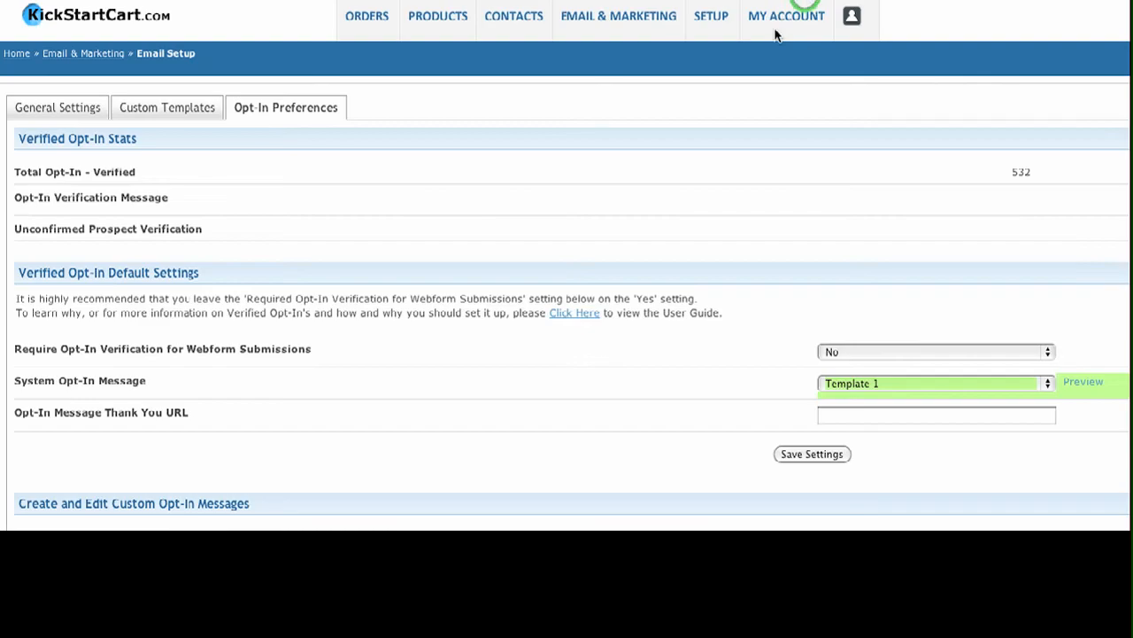
- Choose Template 2 as the system opt-in message, preview its opt-in link and signature codes, and close the preview
left_click(946, 382)
left_click(930, 400)
left_click(1083, 382)
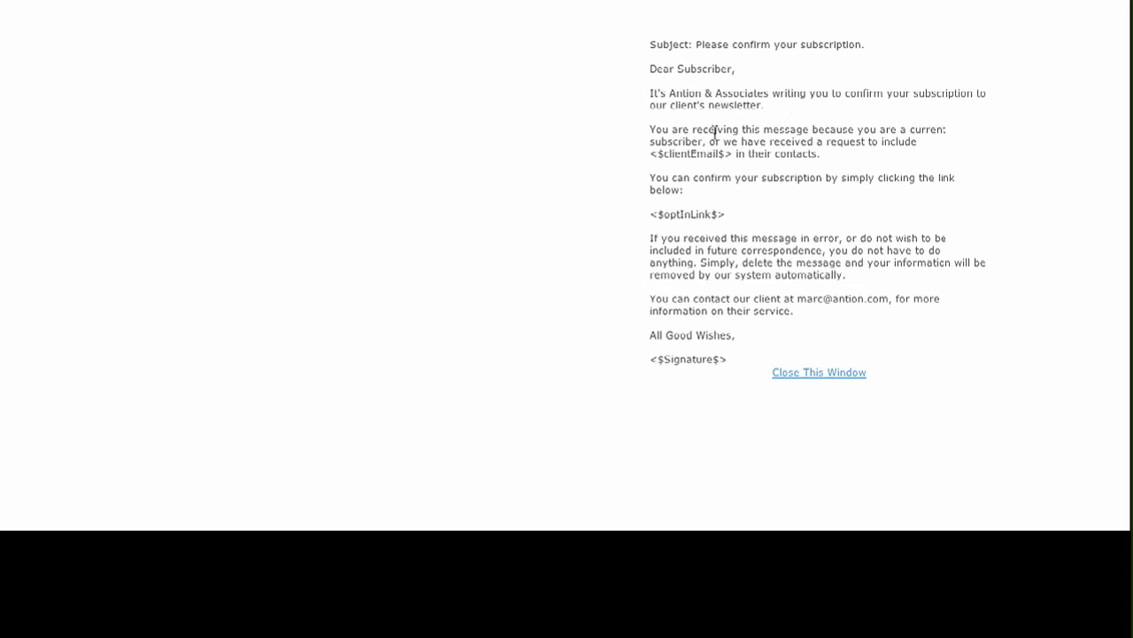
double_click(721, 215)
mouse_move(736, 363)
left_mouse_down()
mouse_move(687, 361)
mouse_move(633, 443)
left_mouse_up()
left_click(799, 376)
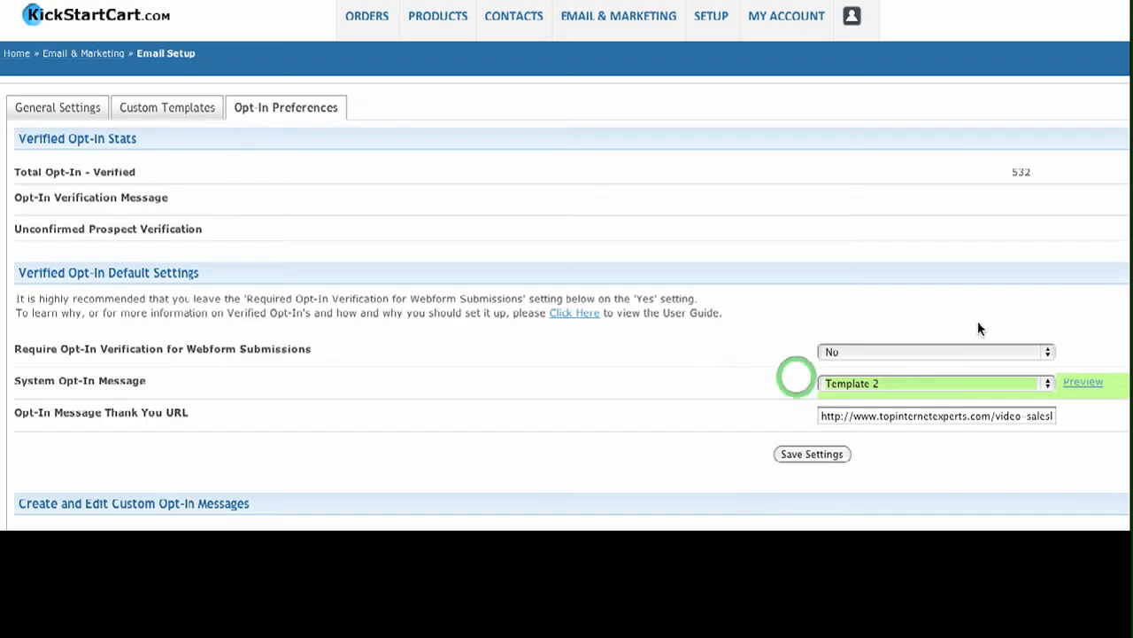
- Review the list of system opt-in message templates, leaving Template 2 selected
left_click(943, 383)
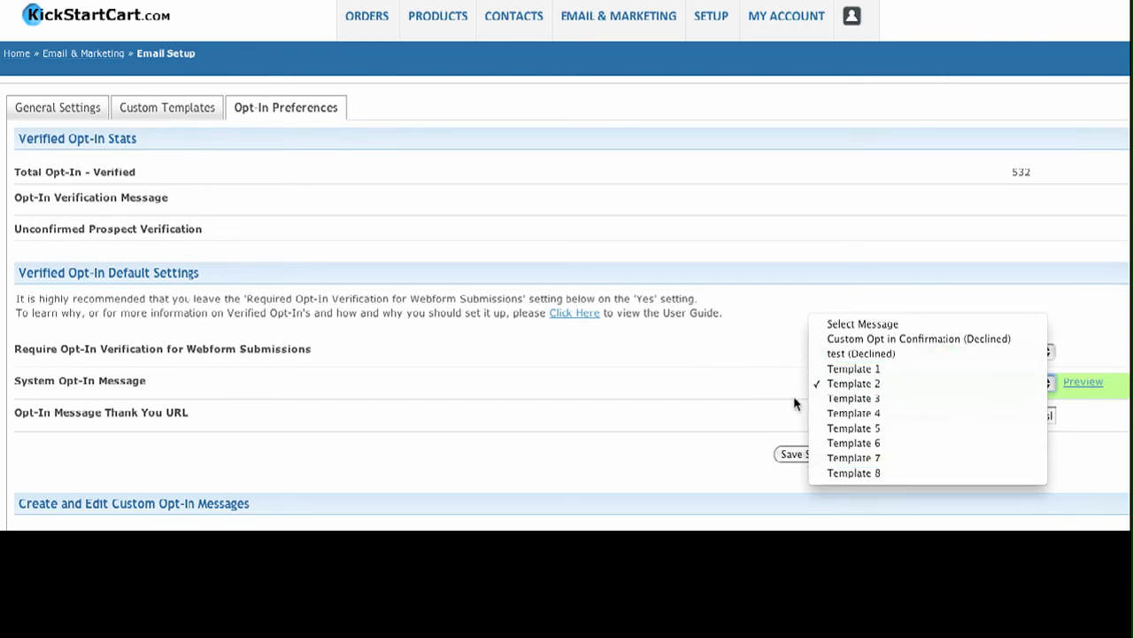
left_click(745, 366)
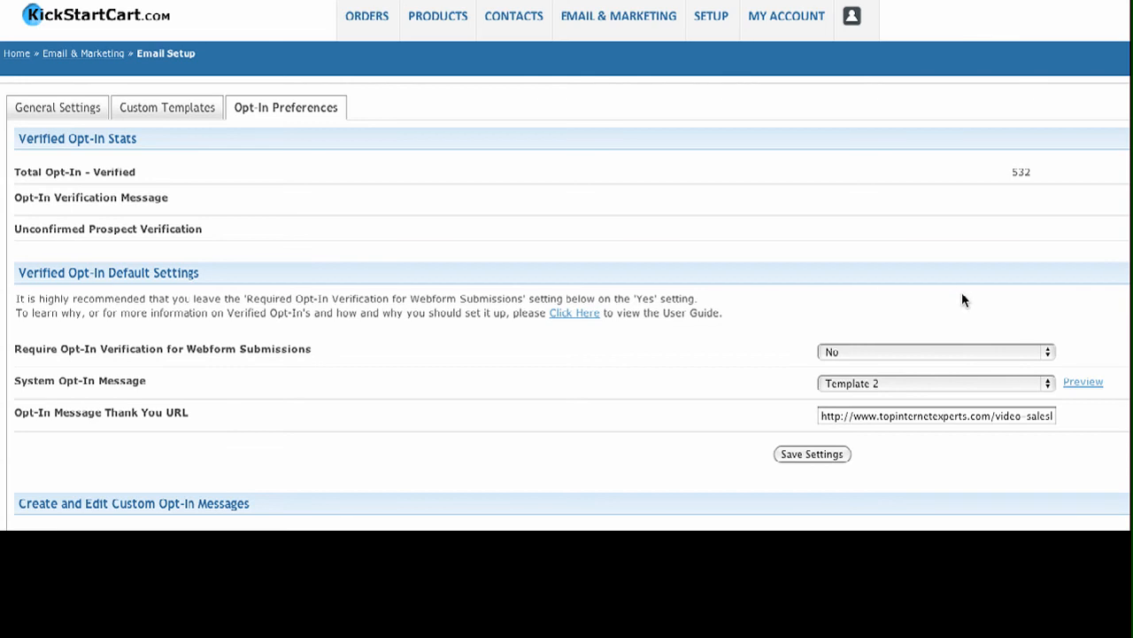
left_click(960, 384)
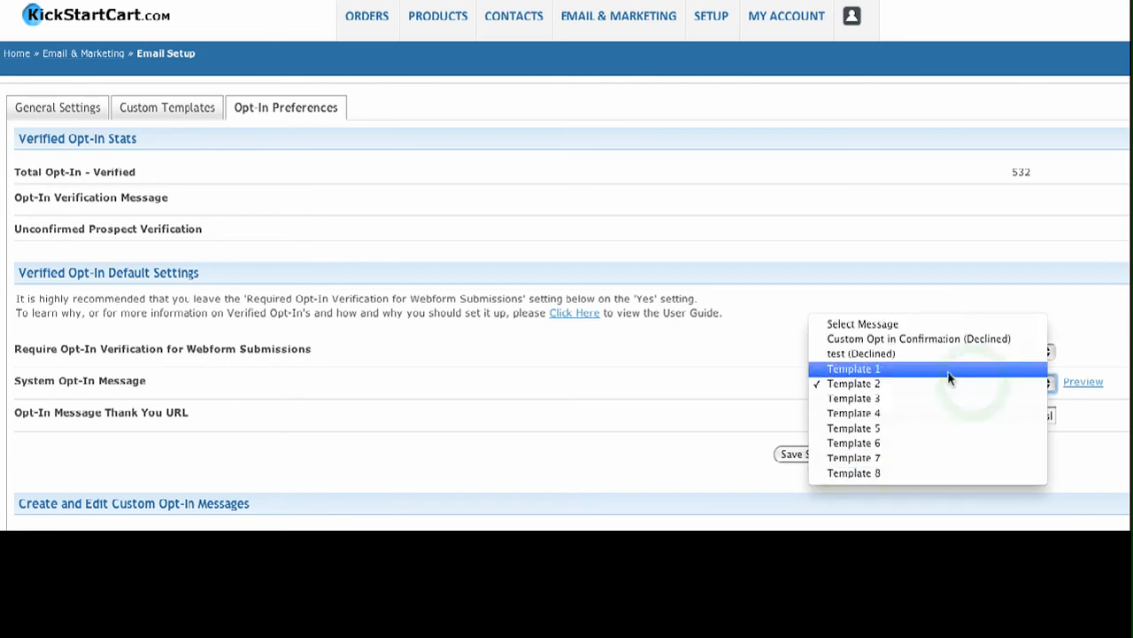
left_click(784, 333)
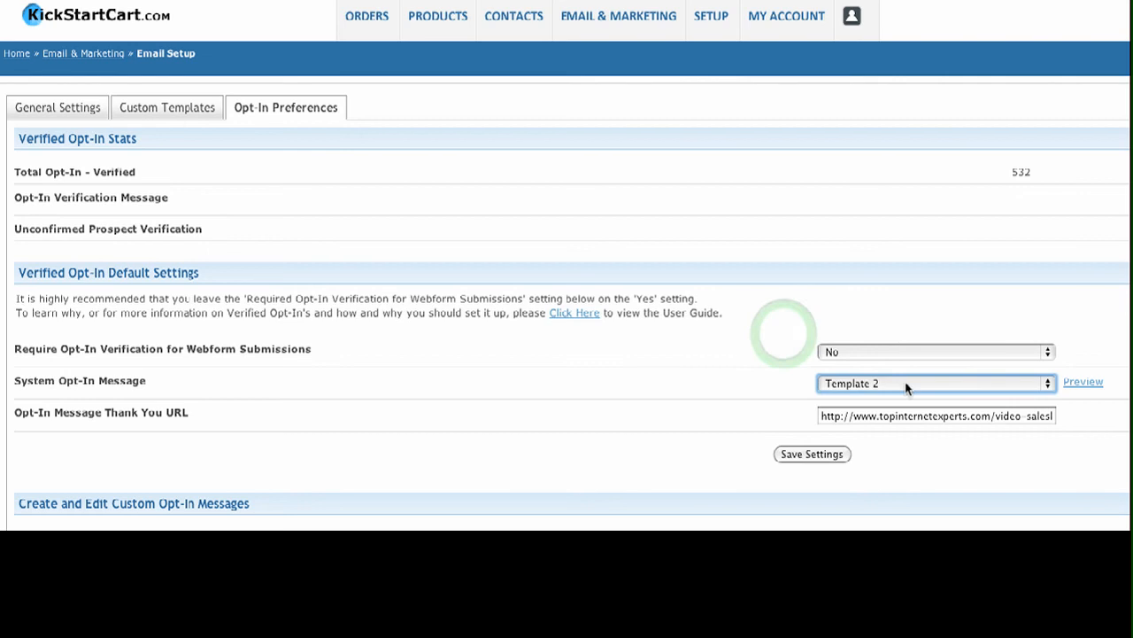
- Examine the Opt-In Message Thank You URL setting and the full address entered in it
left_click(71, 416)
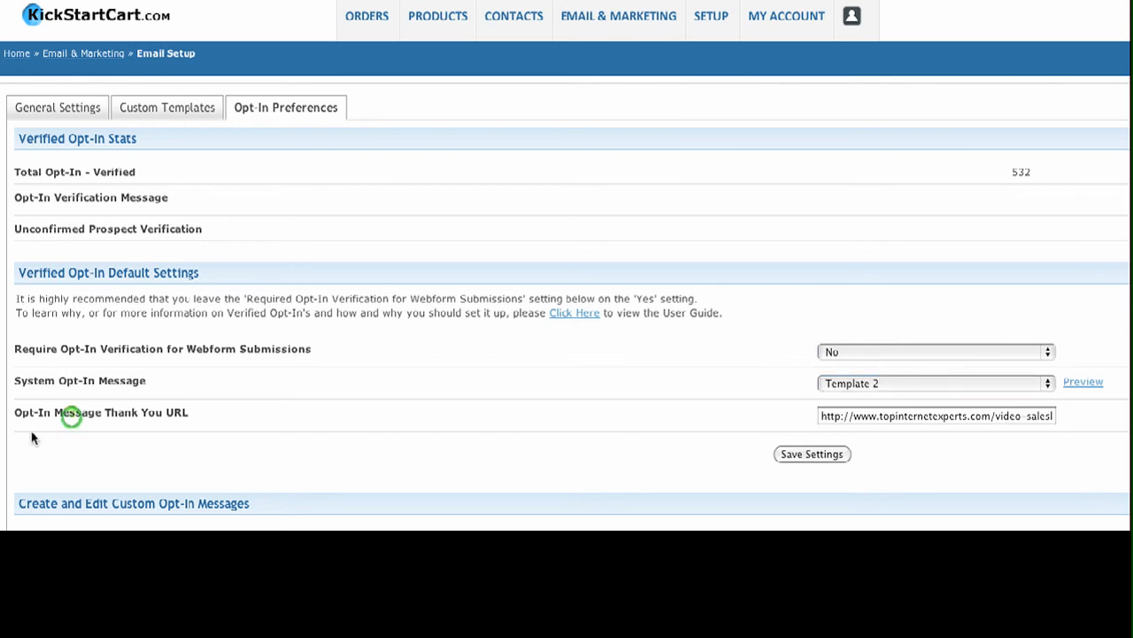
left_click_drag(188, 412, 14, 412)
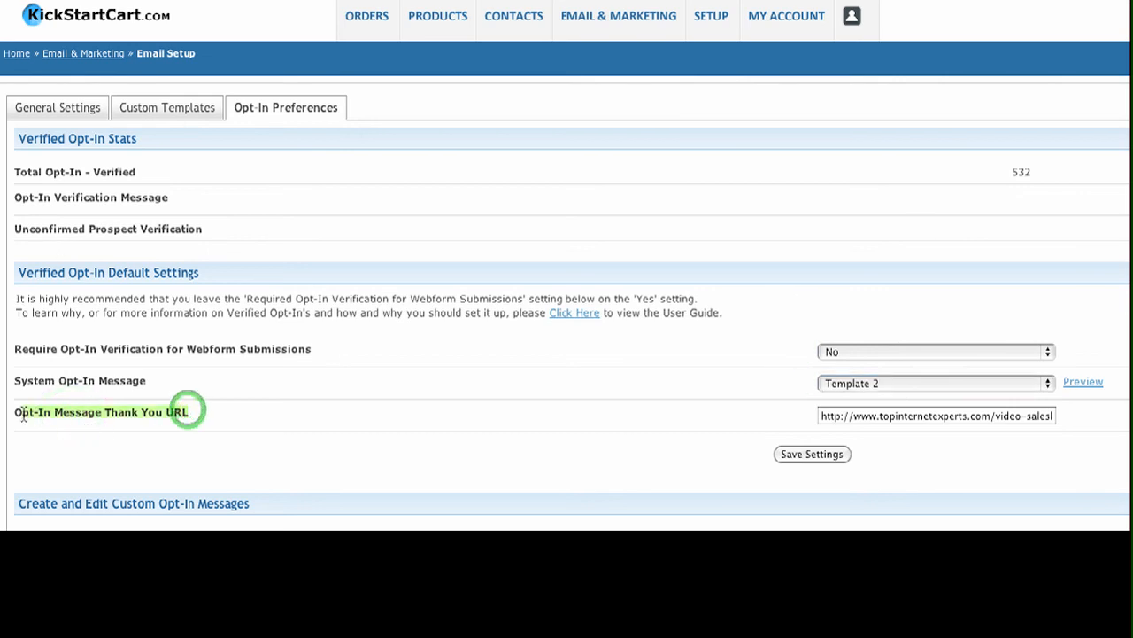
left_click_drag(819, 417, 1004, 421)
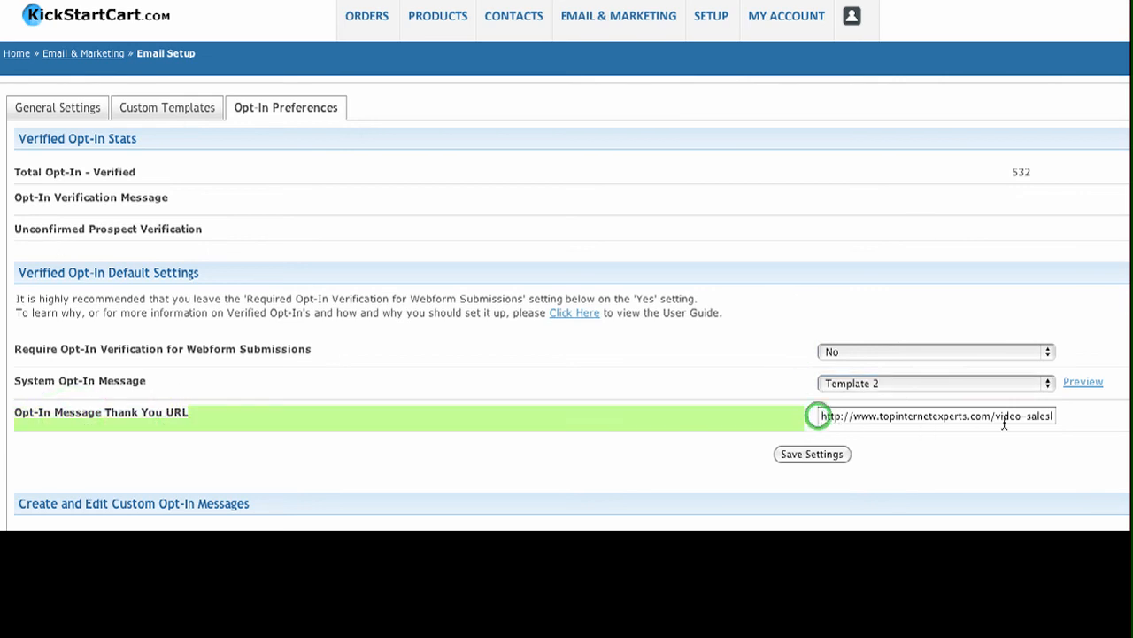
left_click(991, 440)
left_click_drag(821, 416, 1067, 424)
left_click(1041, 444)
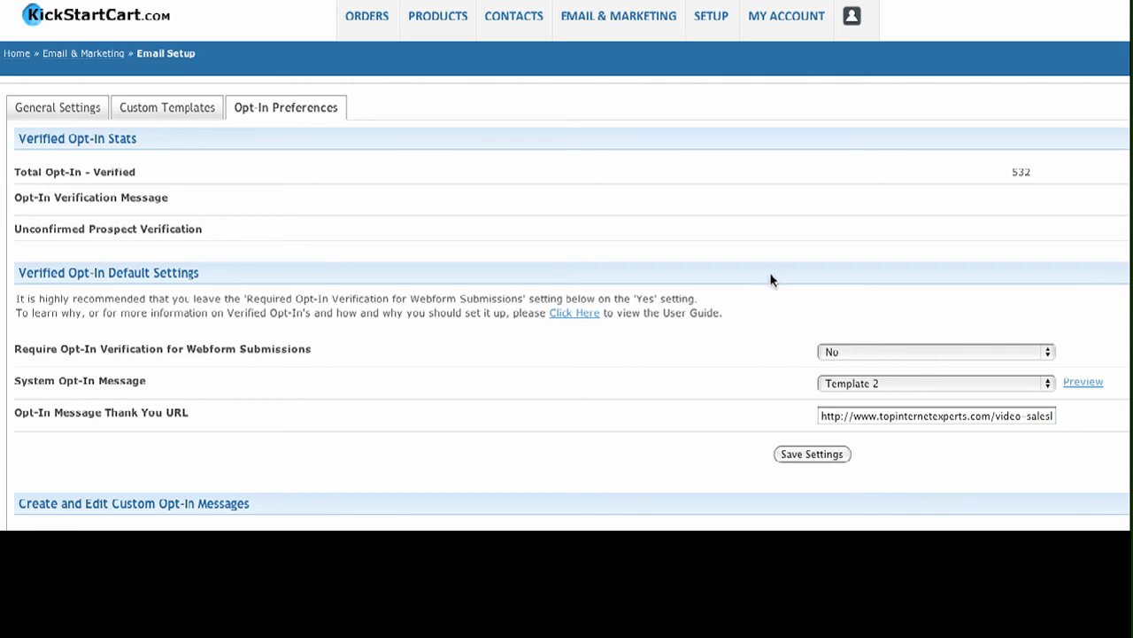
left_click(857, 415)
left_click(759, 405)
triple_click(820, 416)
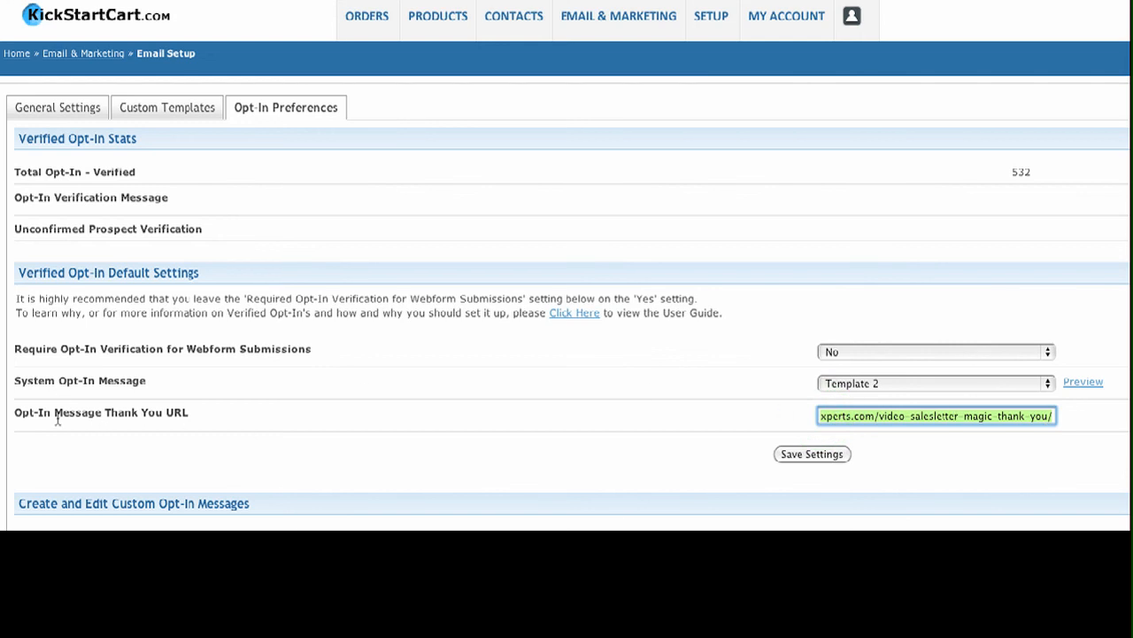
left_click(149, 410)
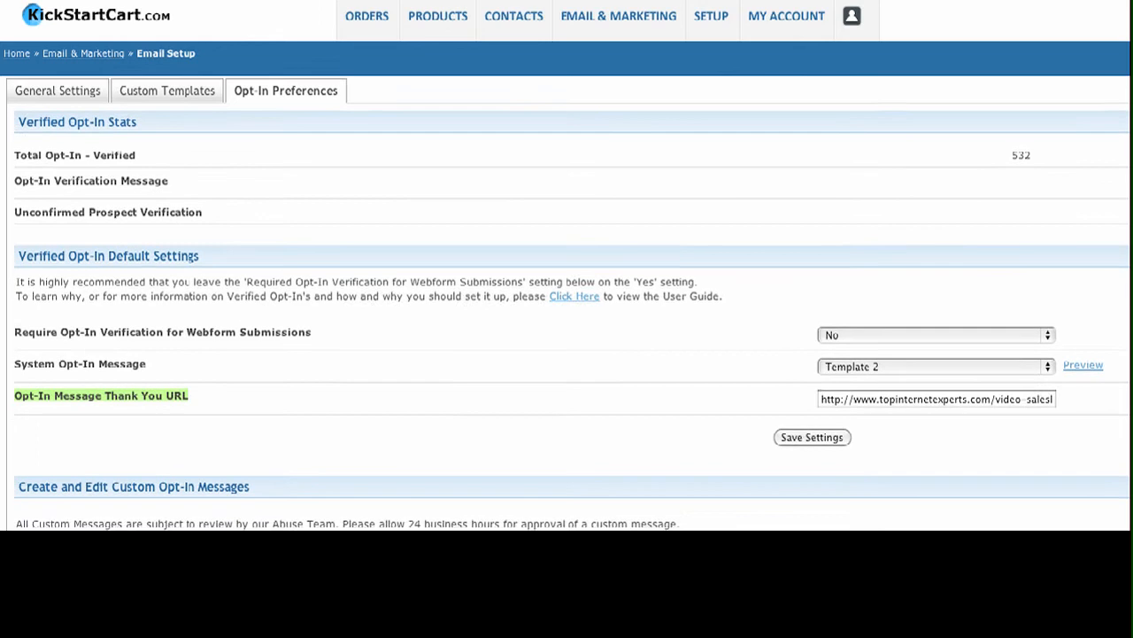
- Start a custom opt-in message and set its message name to "Test opt in"
scroll(567, 301, "down", 2)
scroll(567, 301, "down", 2)
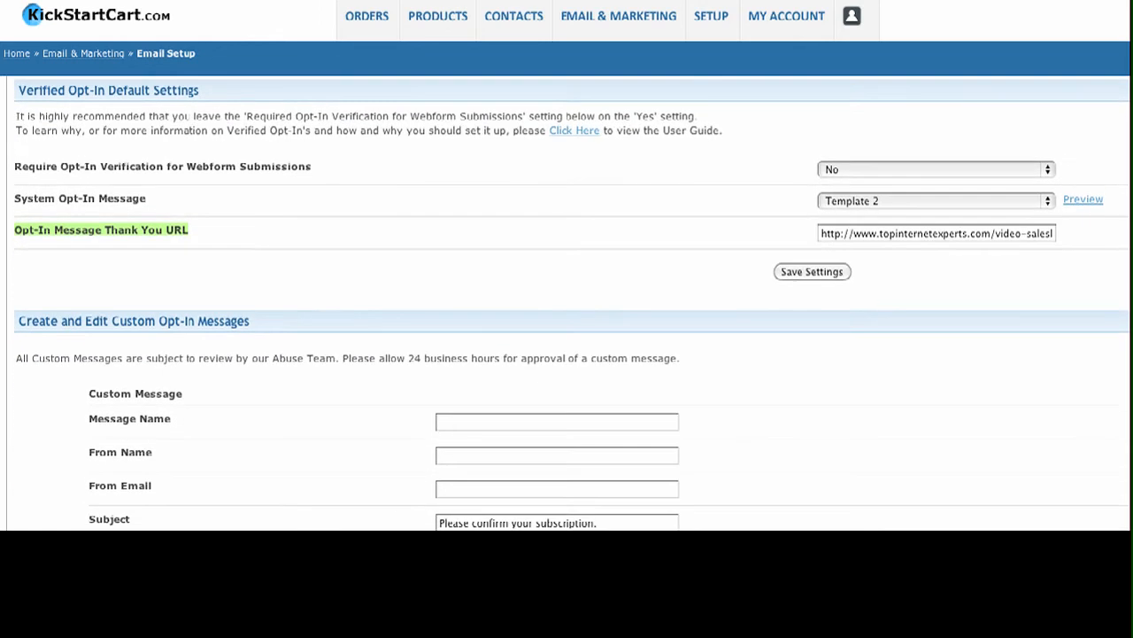
scroll(566, 301, "down", 5)
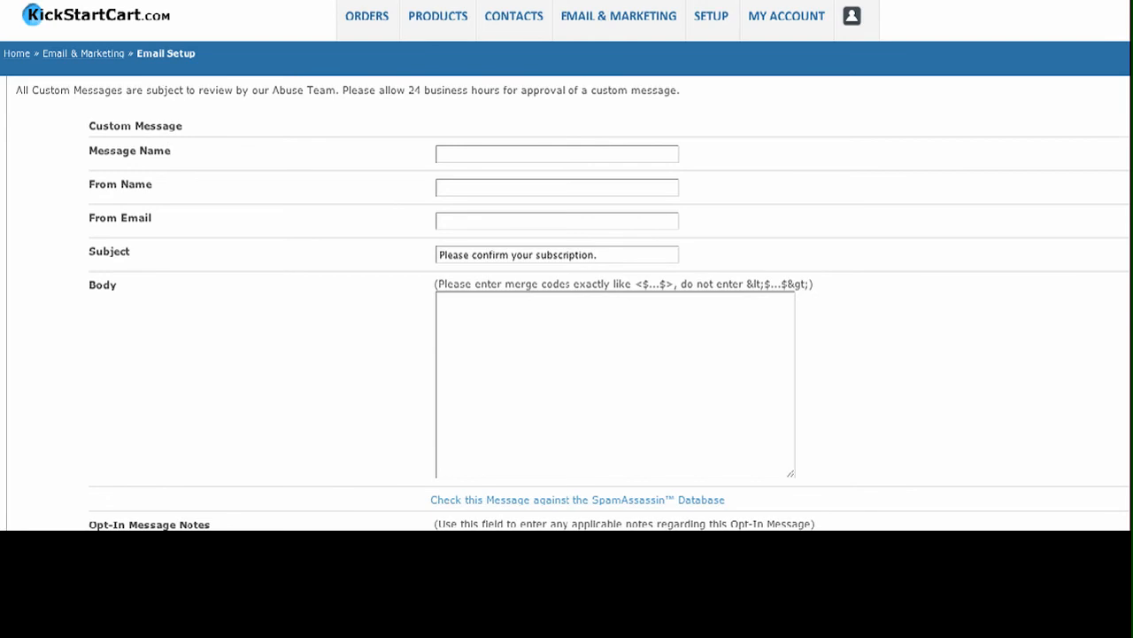
scroll(567, 305, "up", 1)
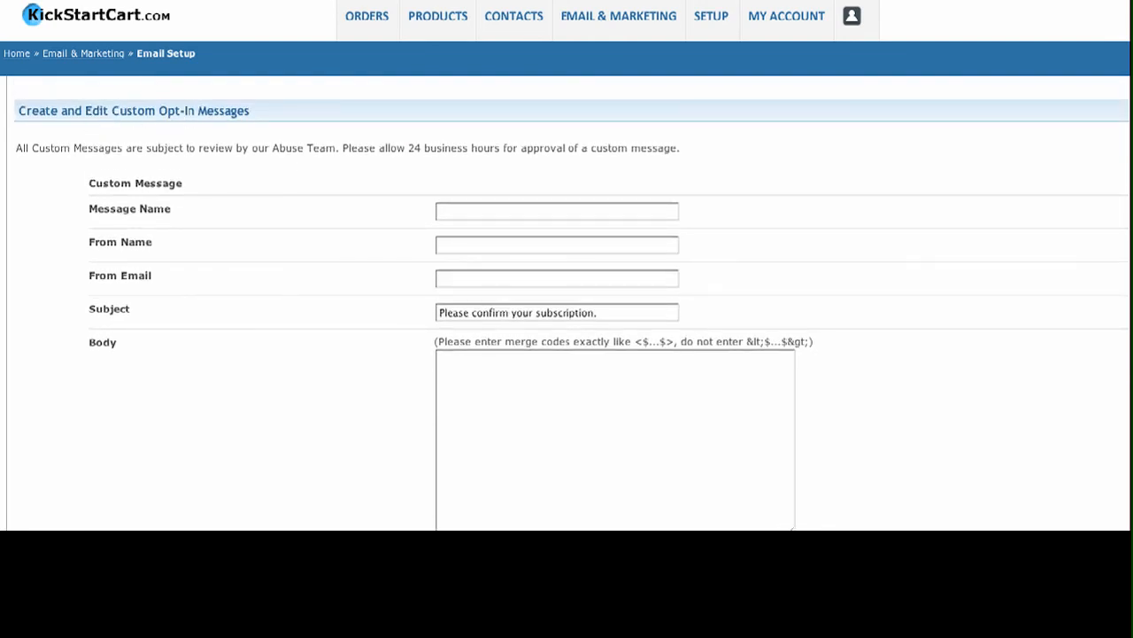
scroll(567, 304, "down", 1)
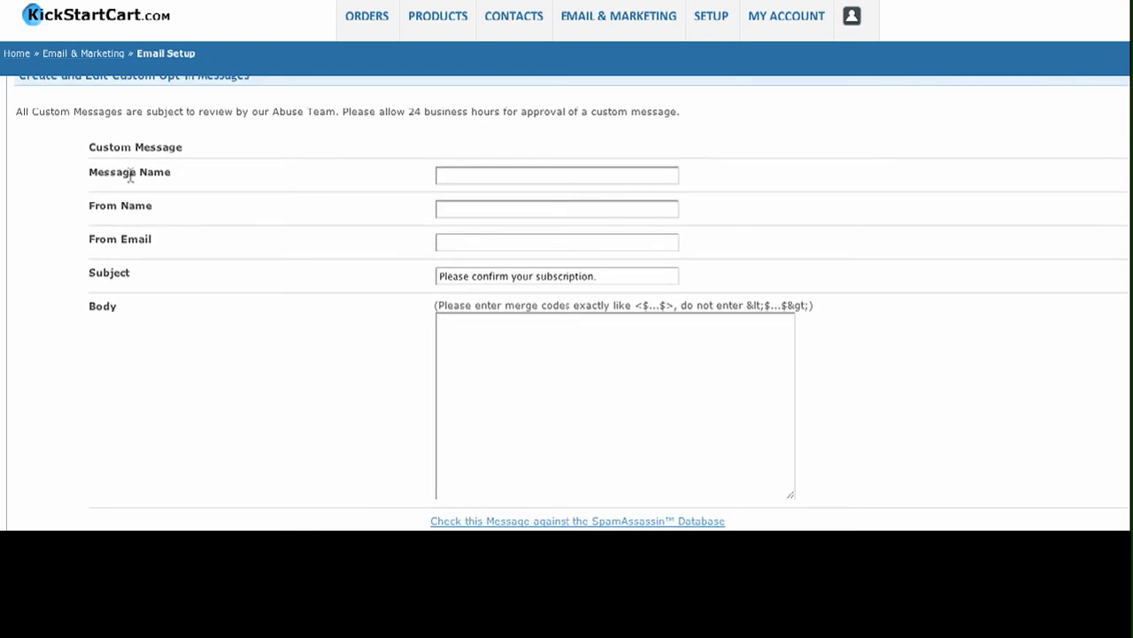
left_click(483, 179)
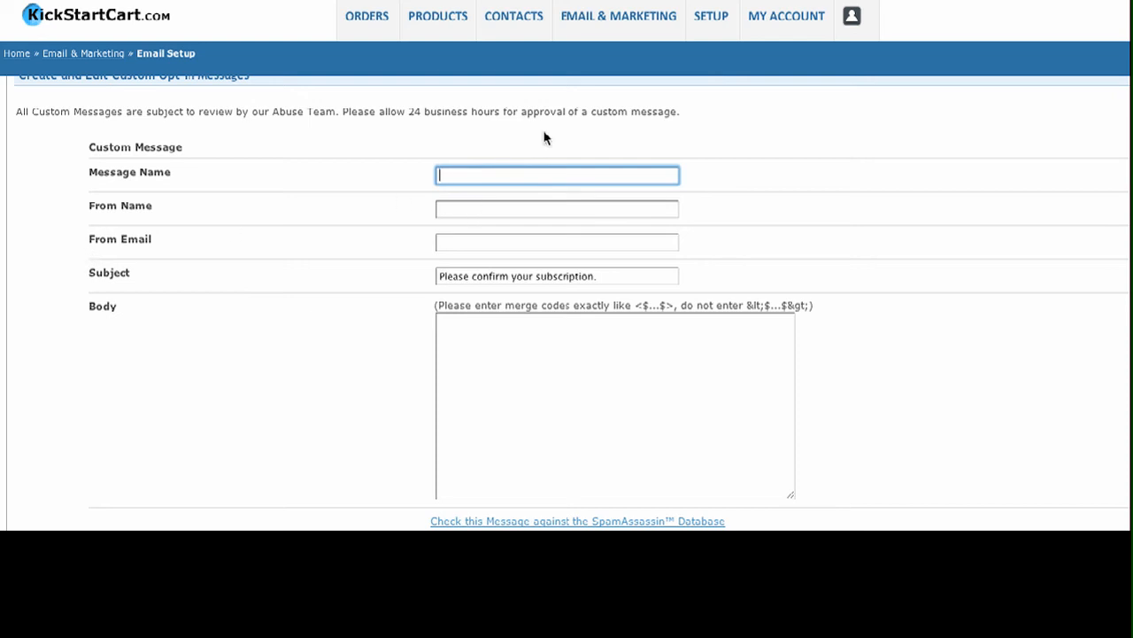
type("Test opt in")
key("Tab")
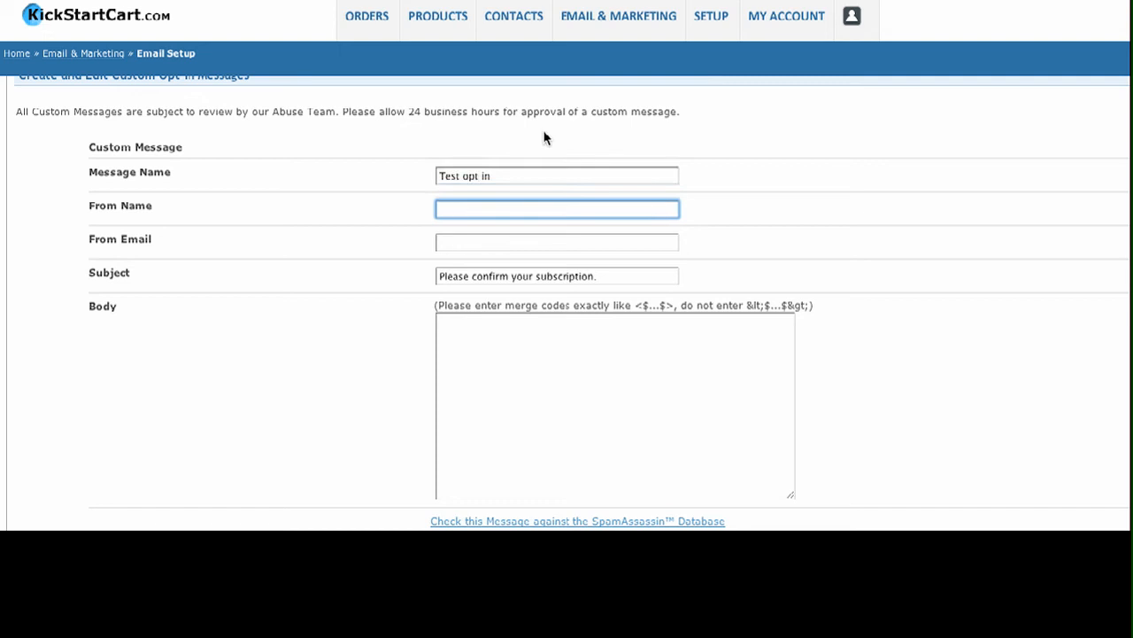
- Fill in the sender's name and e-mail for the custom message, keeping the subject "Please confirm your subscription."
type("Marc")
key("Tab")
type("marc")
key("Tab")
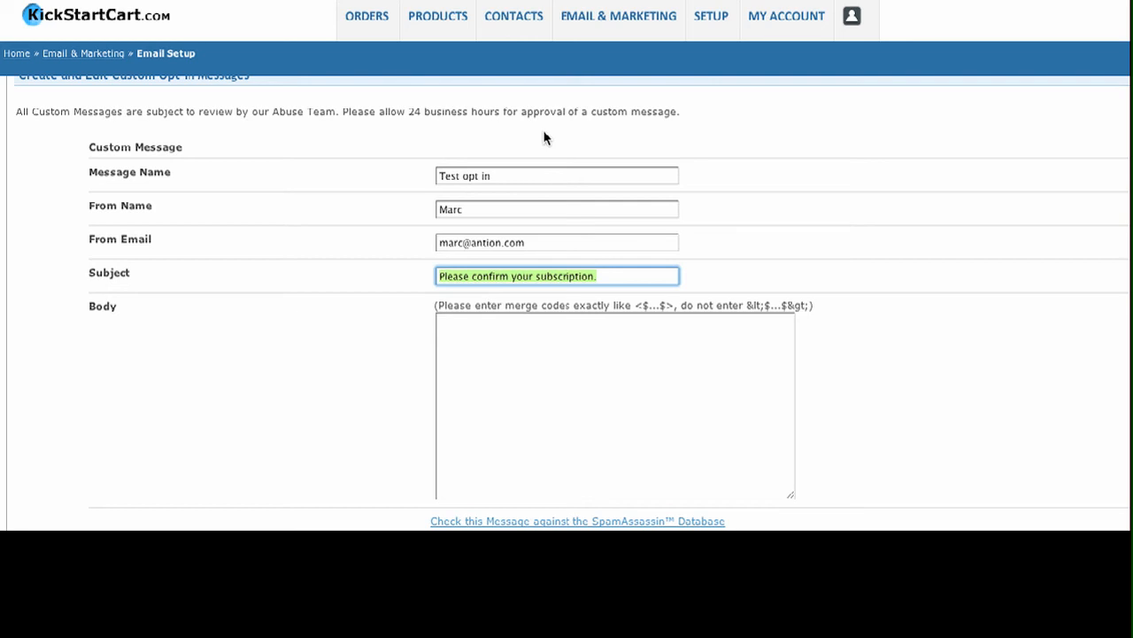
key("Tab")
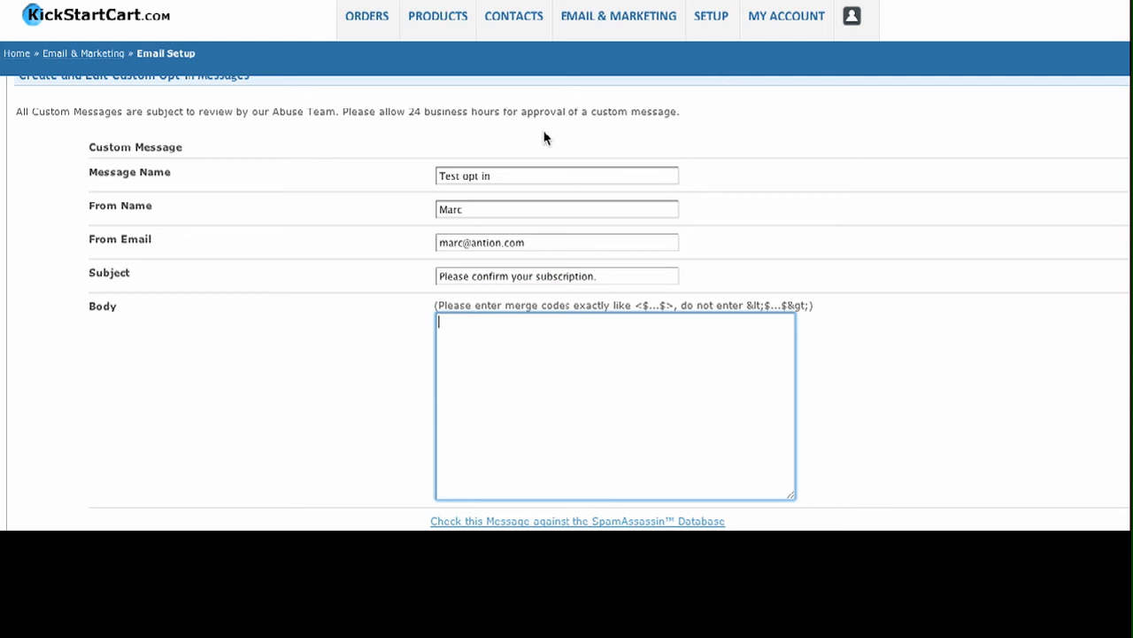
- Begin the message body with the greeting "Hi friend," followed by a blank line
type("Hi fri")
key("BackSpace")
key("BackSpace")
type("riend")
key("BackSpace")
key("alt+shift+Left")
key("Right")
type(",")
key("Return")
key("Return")
- Add the body lines "I'm moving my contacts to another list." and "Opt in below", followed by a blank line
type("I'm moving my contan")
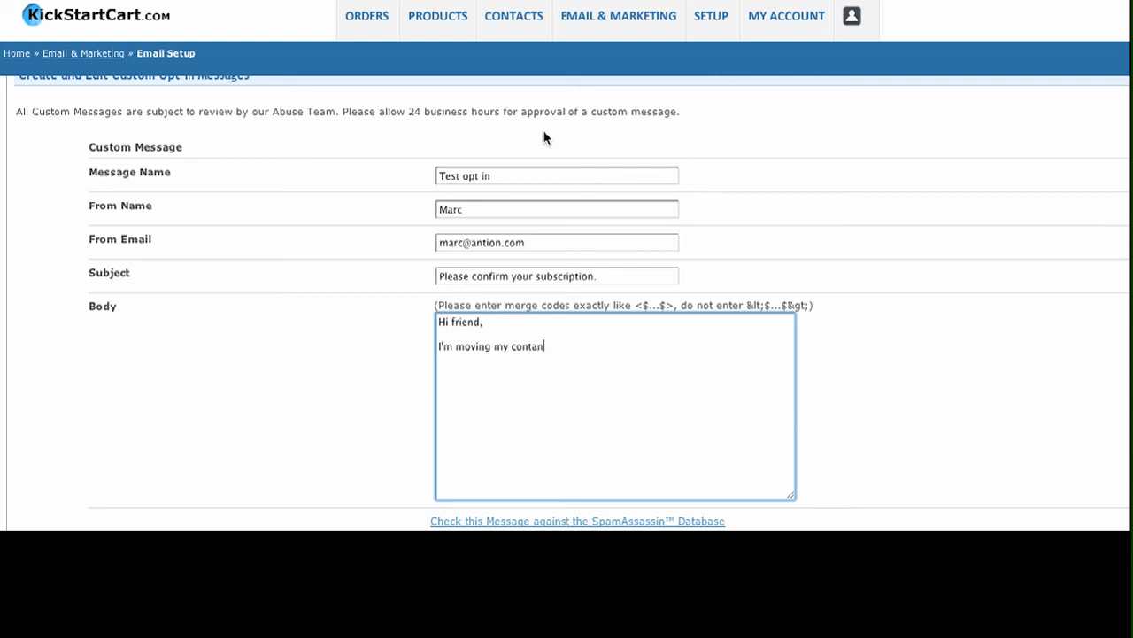
key("BackSpace")
type("ct s to another list.")
key("Return")
type("Opt In below")
key("Return")
key("Return")
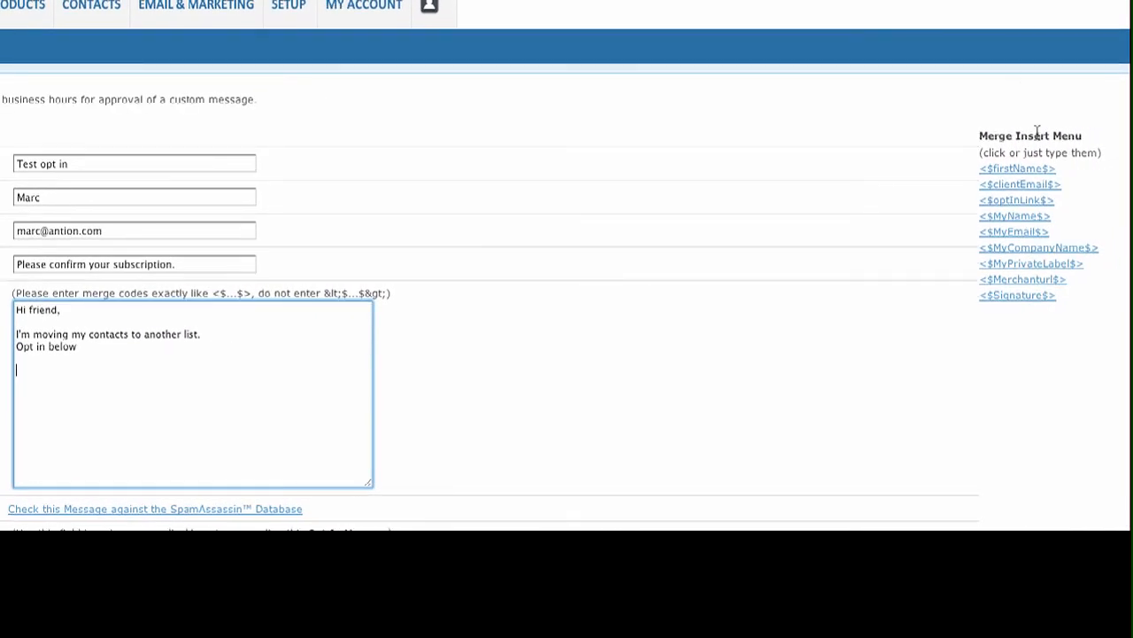
- Insert the <$optInLink$> merge code with its confirmation text below the "Opt in below" line
left_click(981, 137)
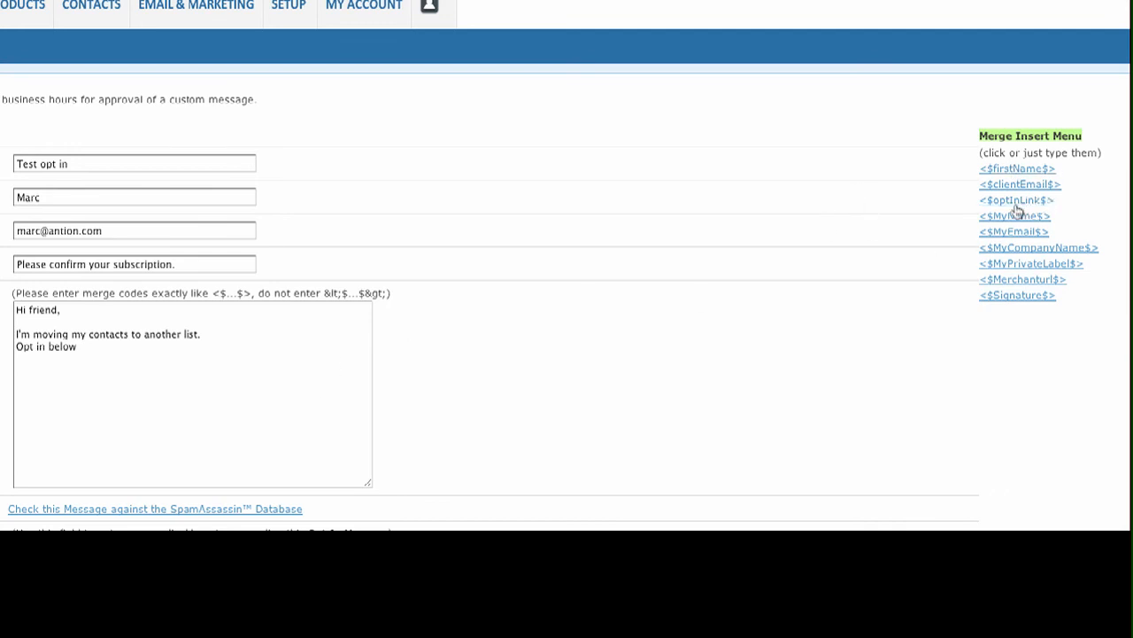
left_click(142, 360)
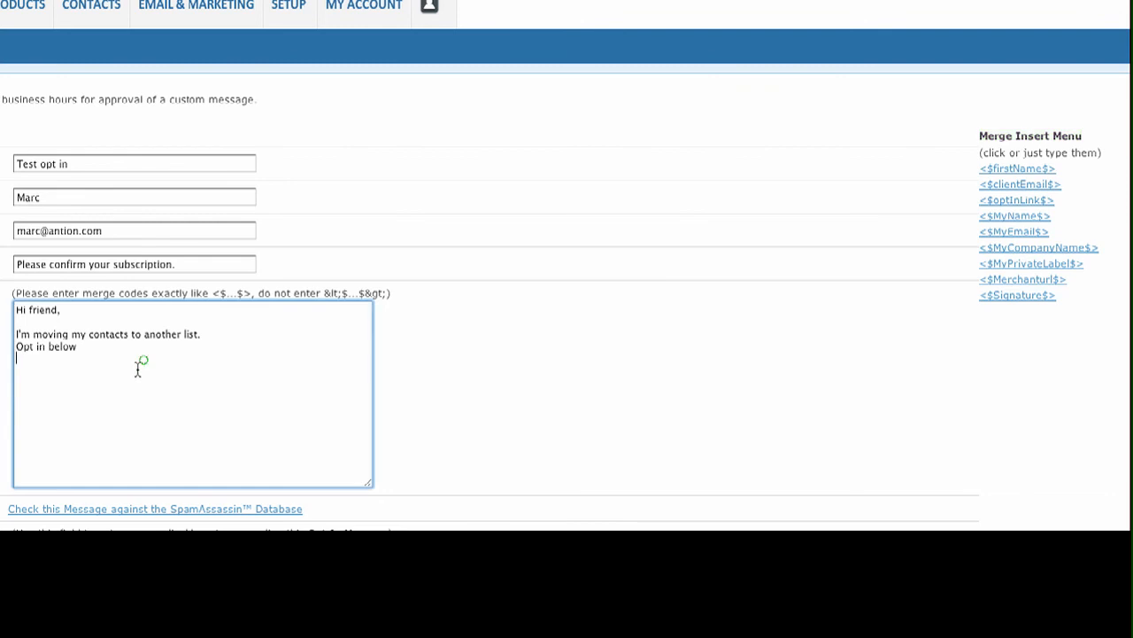
left_click(41, 368)
left_click(1032, 204)
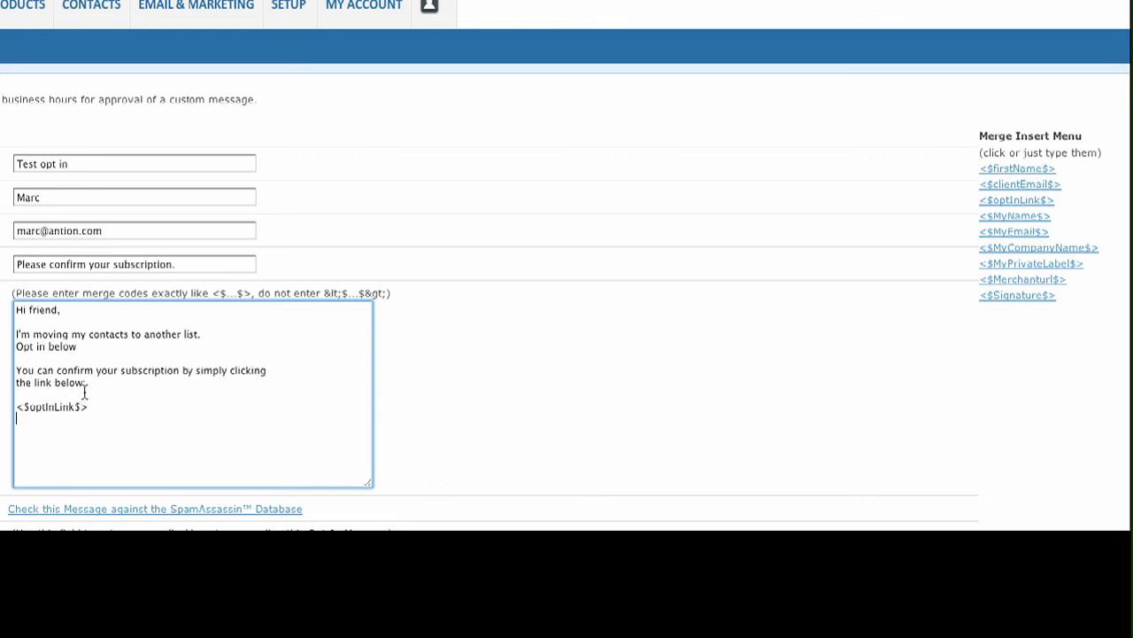
- Close the body with "Thanks, see you soon." and insert the <$Signature$> merge code below it
type("anks, see you soon.")
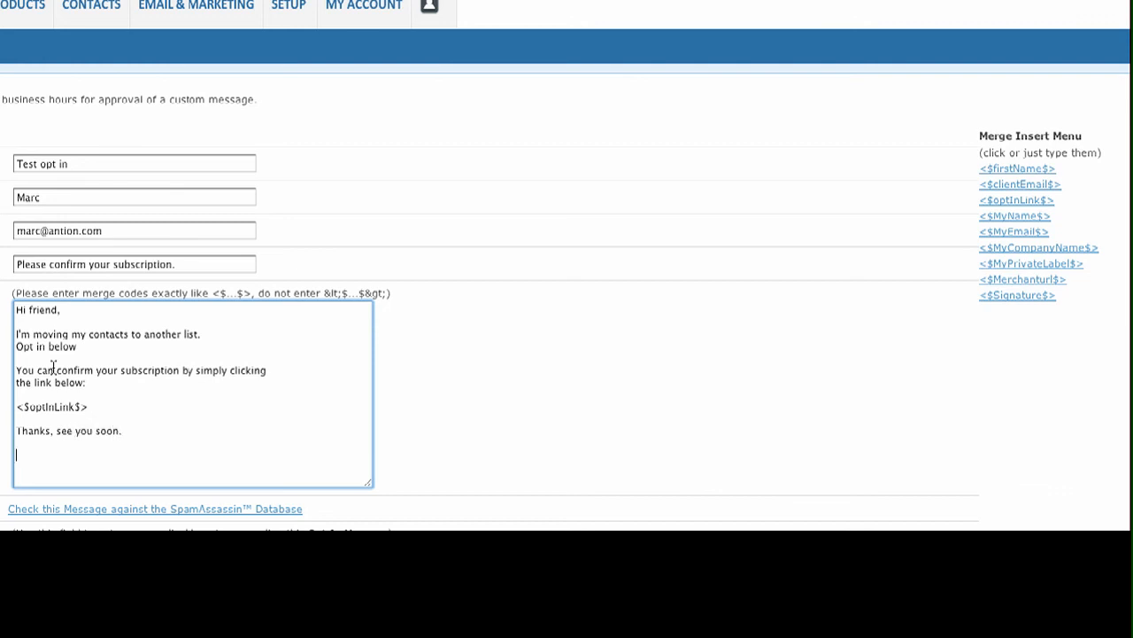
left_click(1019, 308)
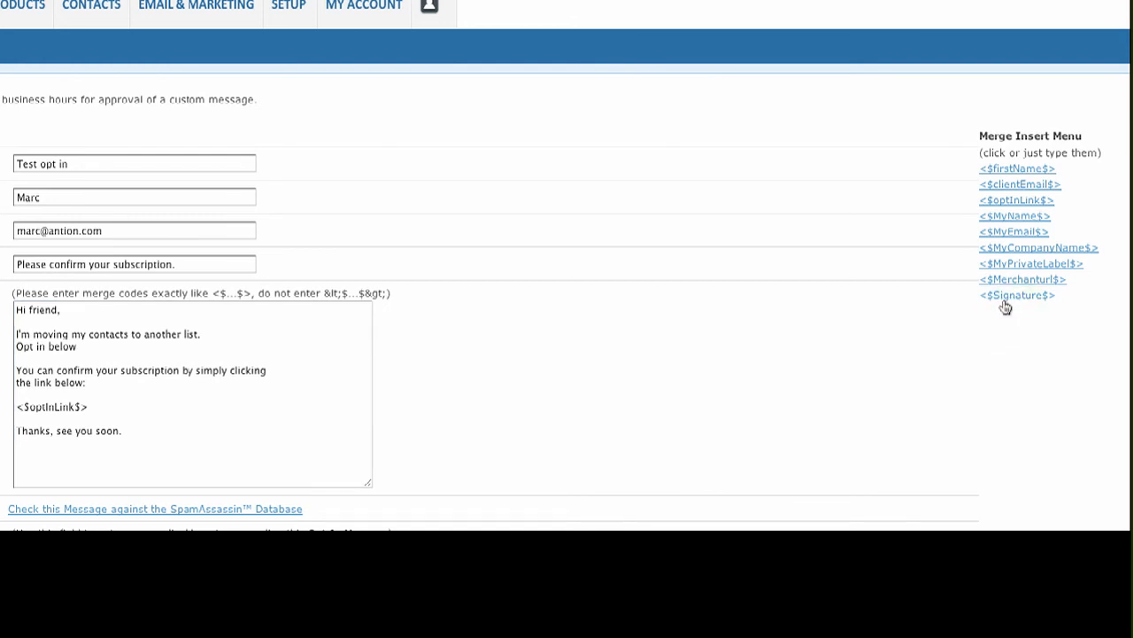
left_click(1021, 298)
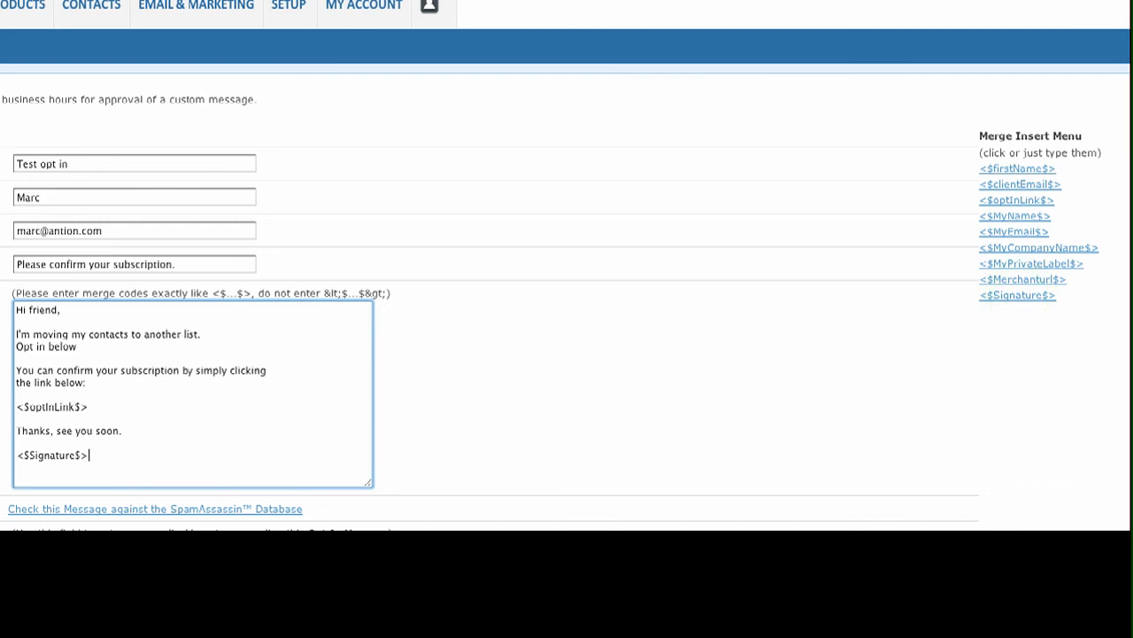
- Examine the Opt-In Message Notes field, the contact transfer note and the custom message's Thank You URL field
scroll(995, 191, "down", 3)
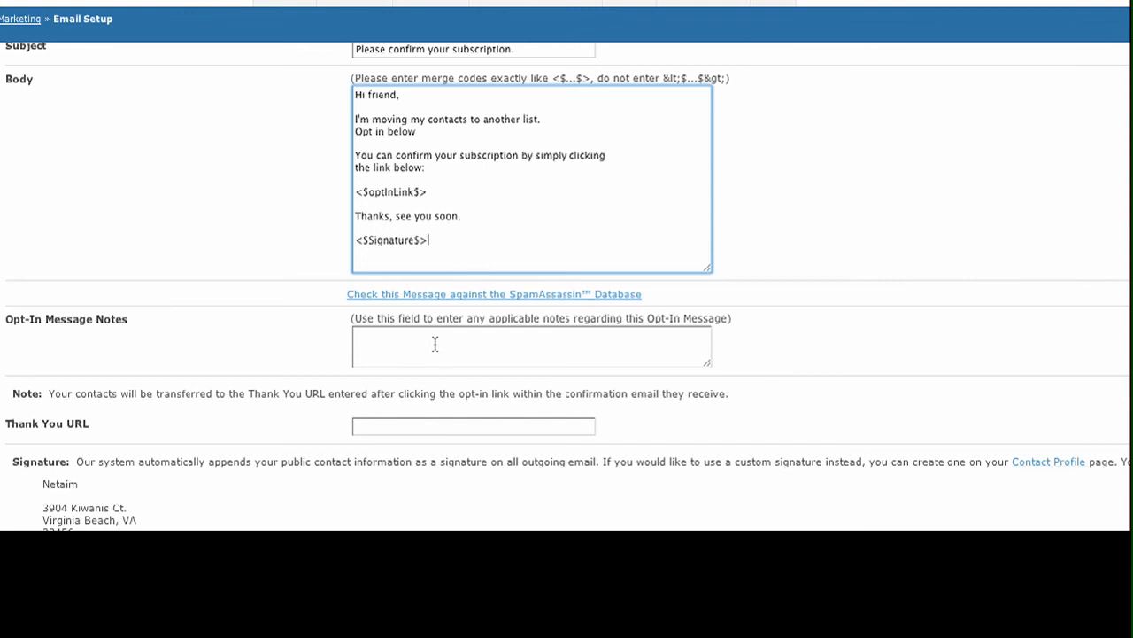
left_click(408, 358)
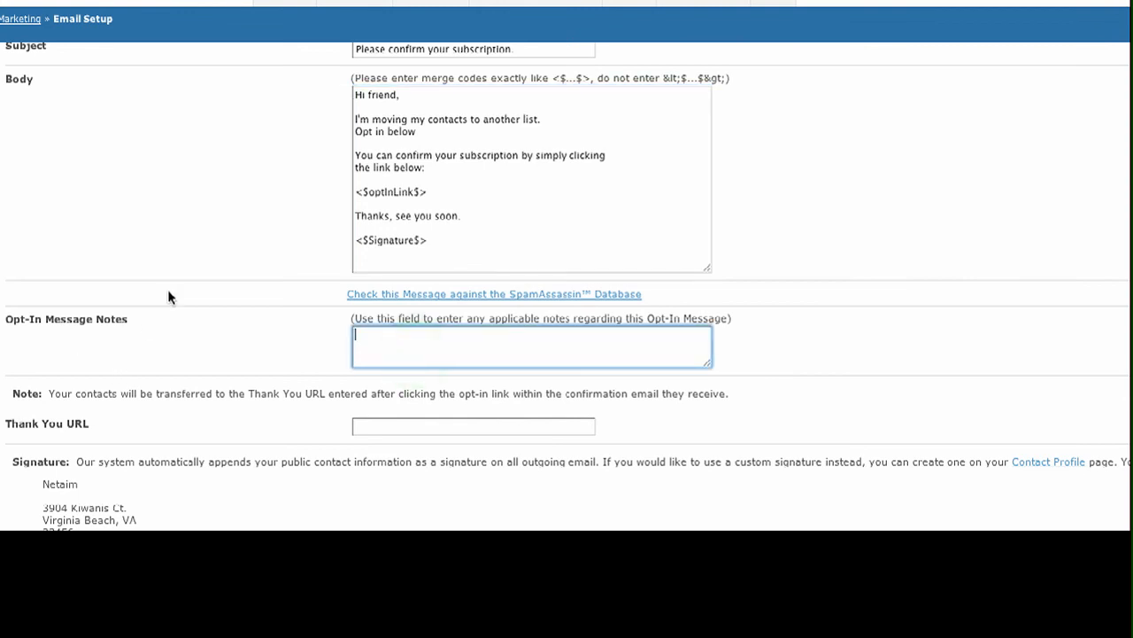
left_click(115, 407)
left_click_drag(51, 395, 732, 408)
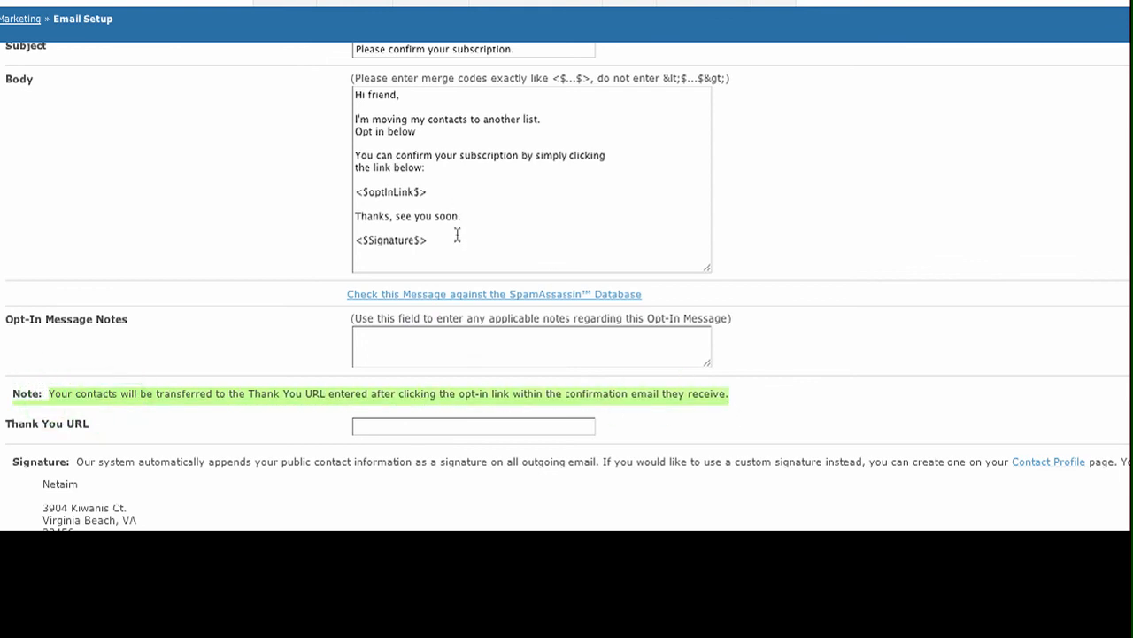
left_click(199, 425)
left_click(402, 429)
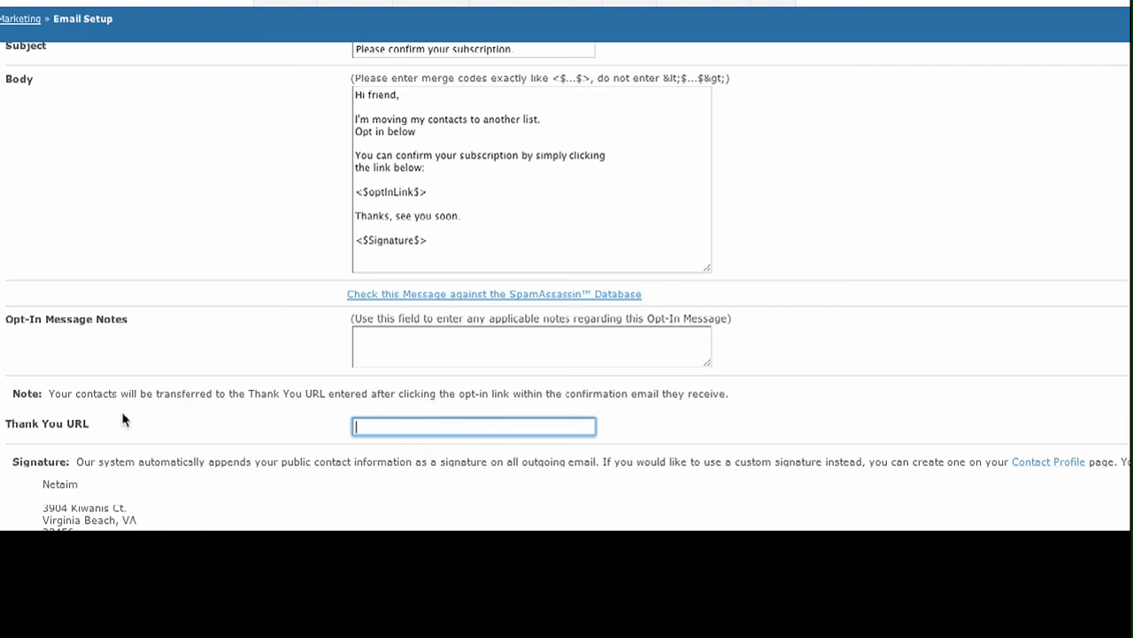
left_click(398, 428)
- Read the Signature explanation and examine the contact information appended to outgoing emails
scroll(112, 430, "down", 1)
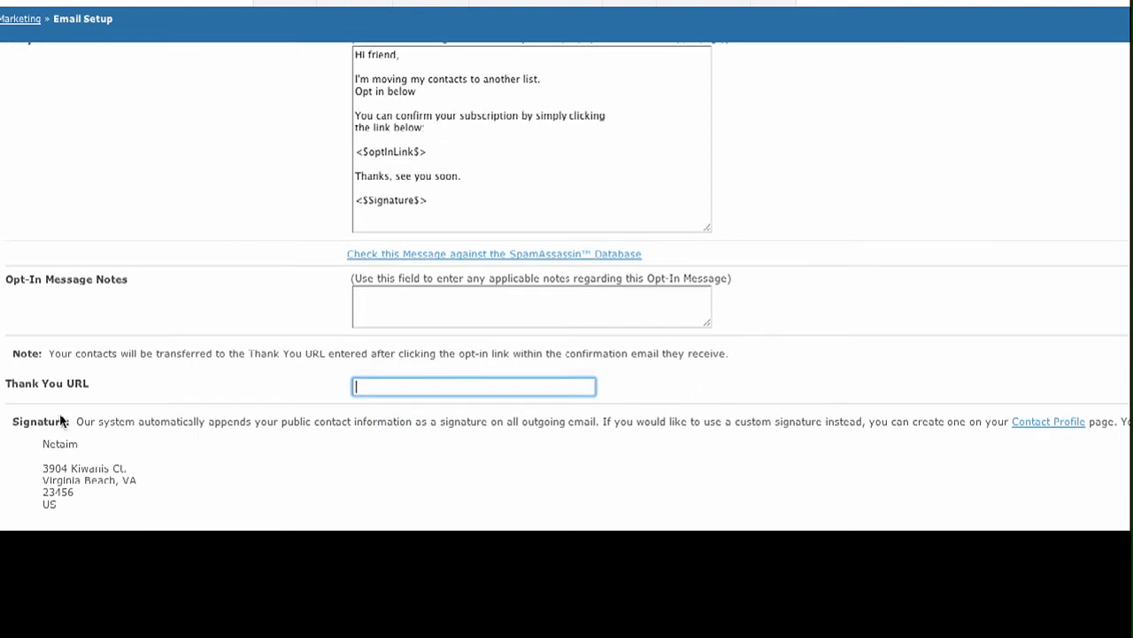
left_click_drag(75, 425, 583, 425)
left_click(174, 461)
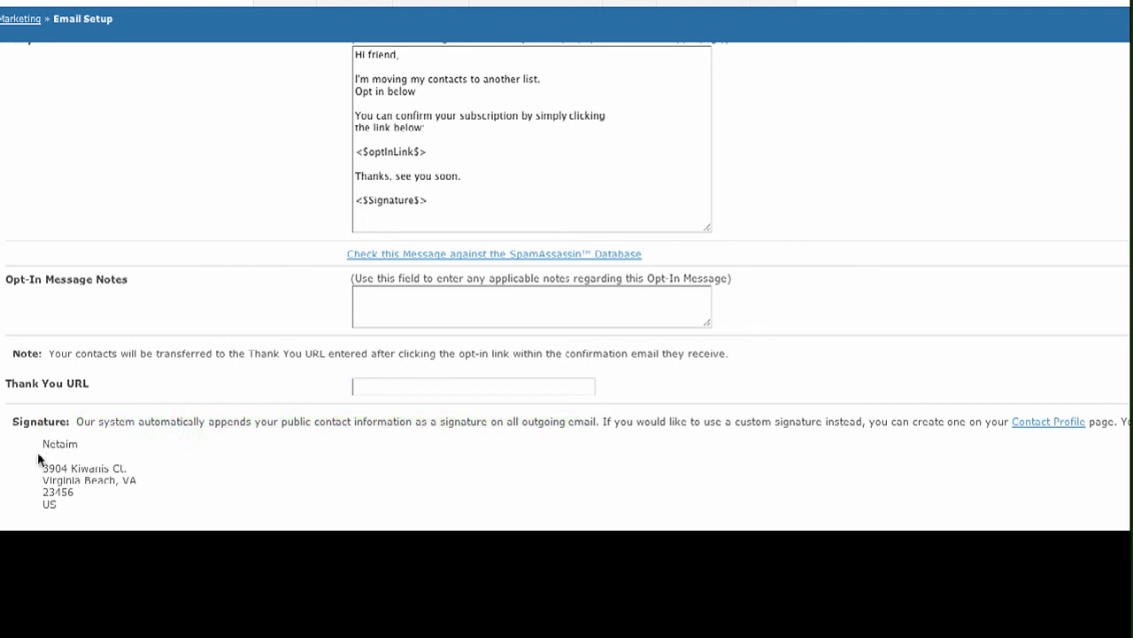
left_click_drag(42, 446, 213, 509)
left_click(388, 484)
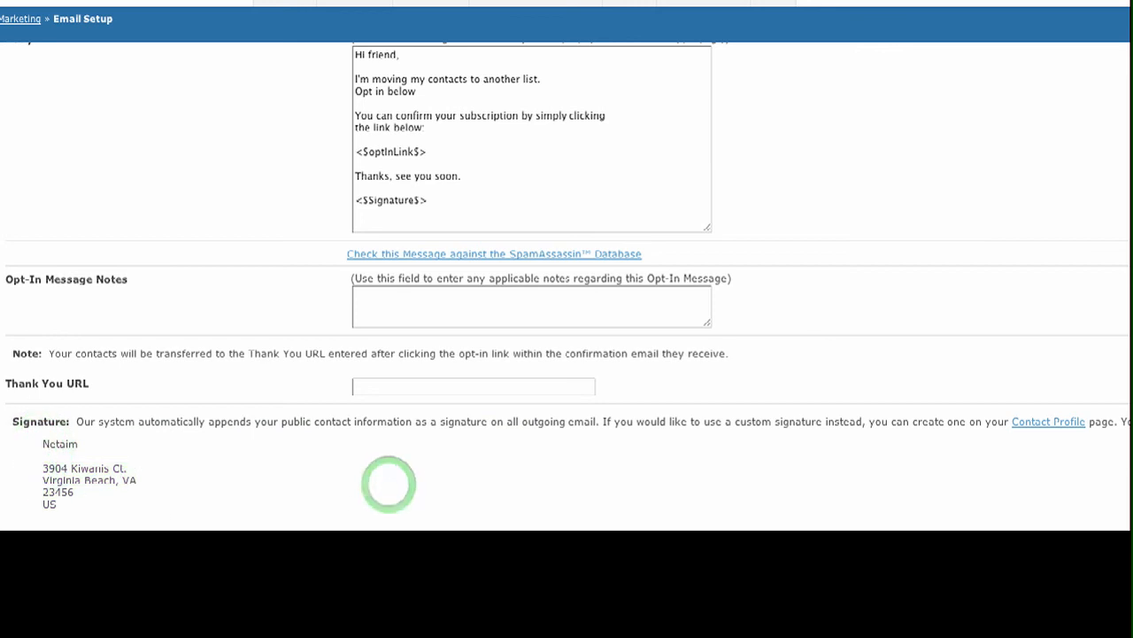
- Read the Opt-In Messages instructions on accessing custom messages and customizing the opt-in message templates
scroll(567, 283, "down", 2)
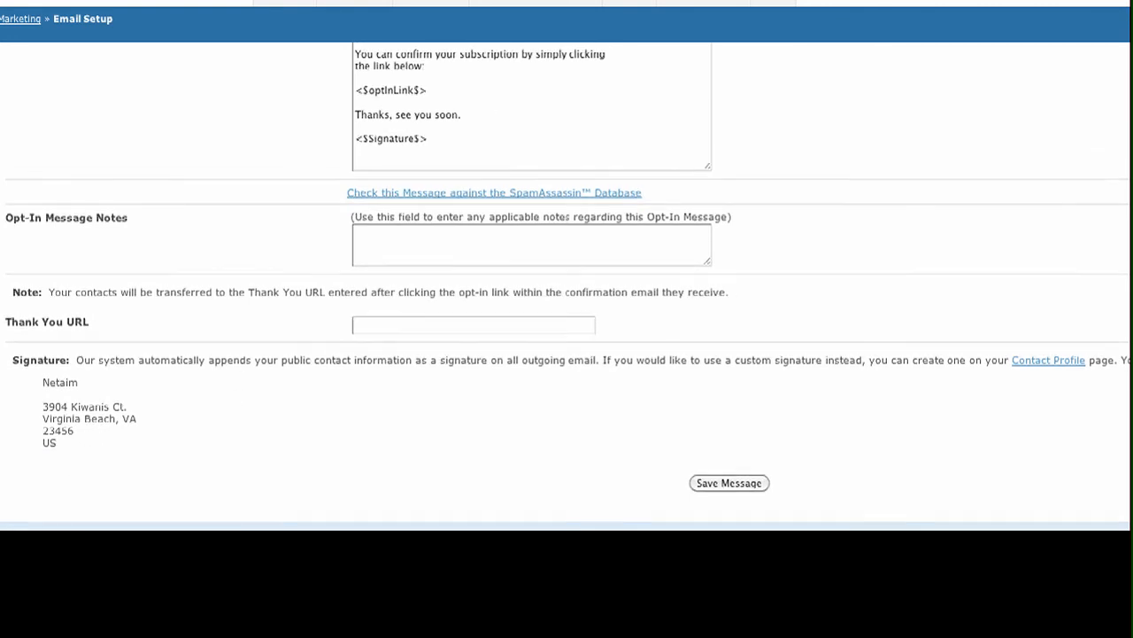
scroll(567, 283, "up", 4)
scroll(857, 348, "down", 4)
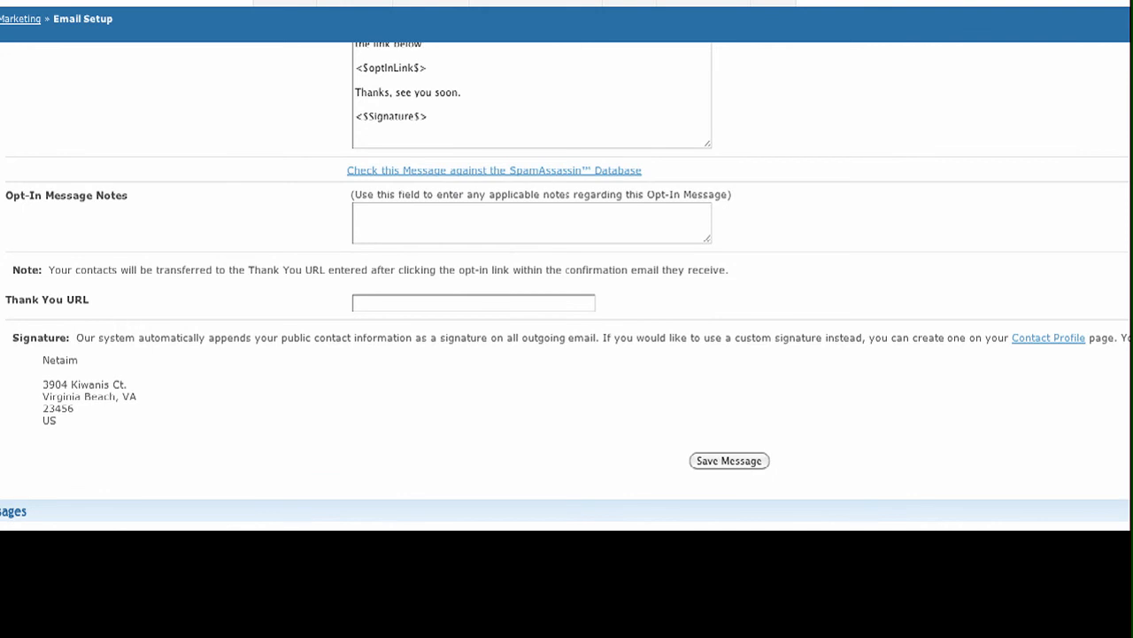
scroll(567, 292, "down", 1)
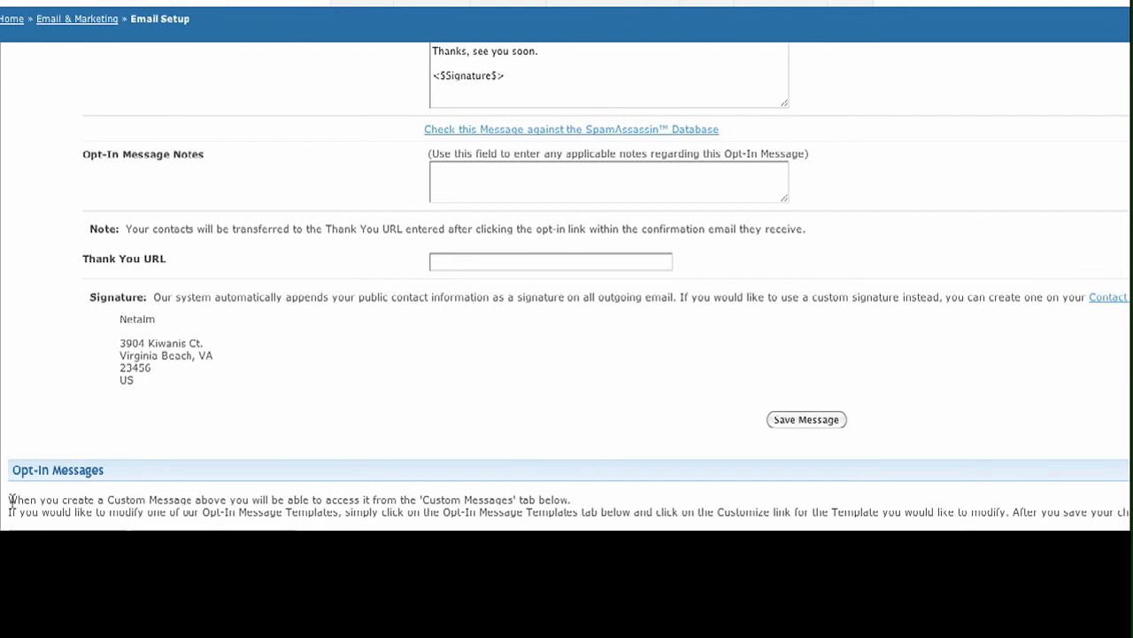
left_click_drag(9, 501, 568, 501)
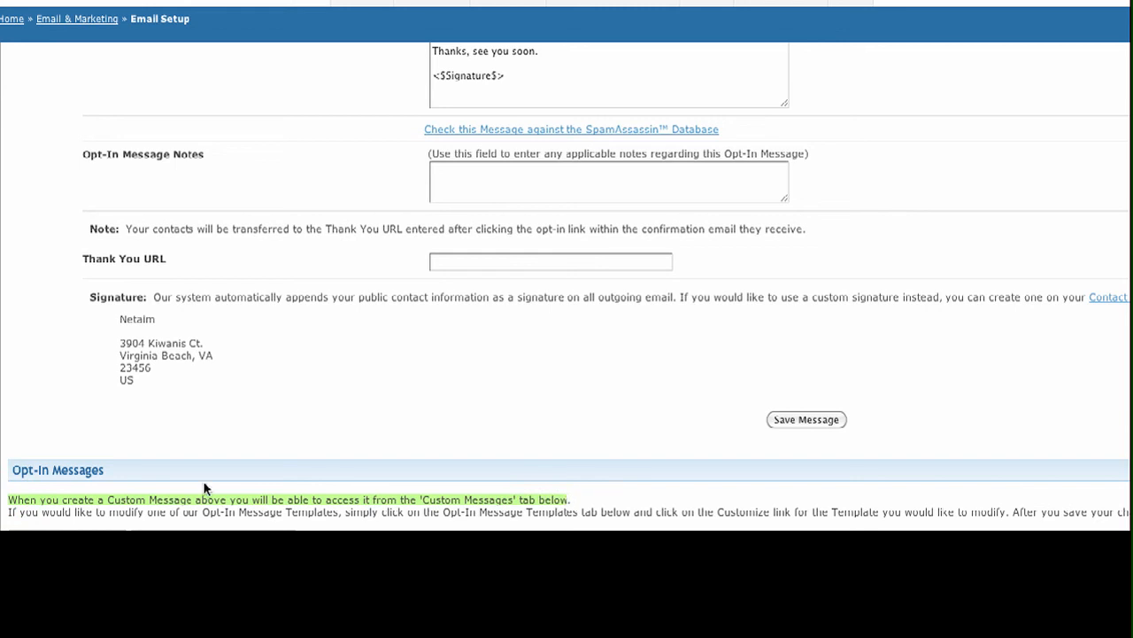
left_click_drag(10, 512, 767, 520)
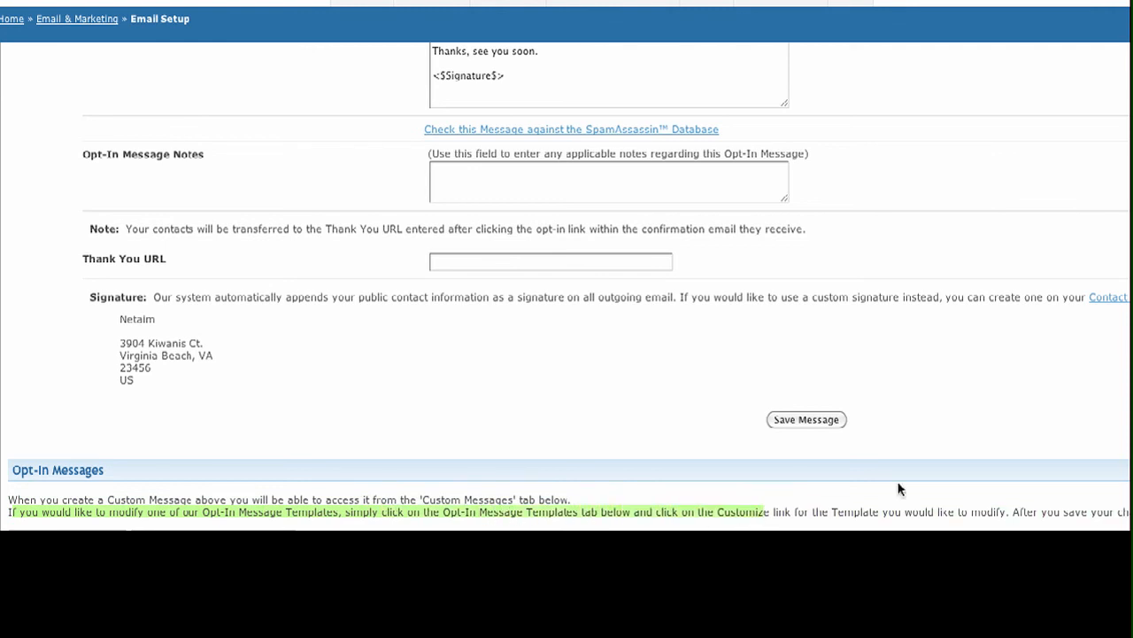
left_click(1007, 432)
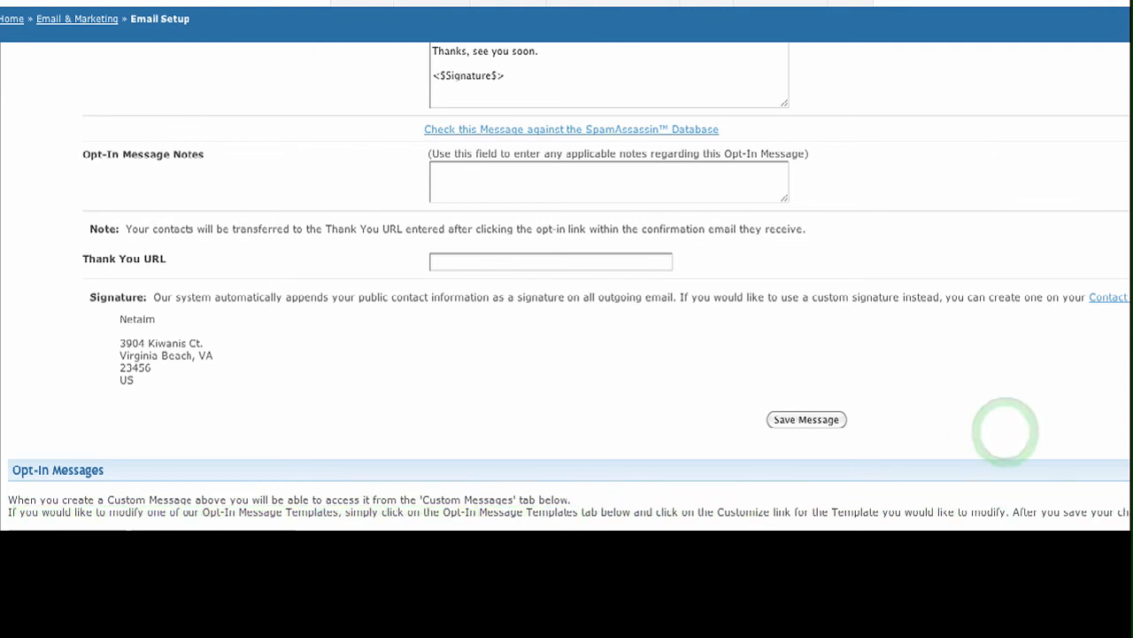
- Review the custom message's body, checking the <$optInLink$> and <$Signature$> merge codes, and return to the default settings
scroll(1007, 433, "up", 1)
scroll(567, 288, "up", 5)
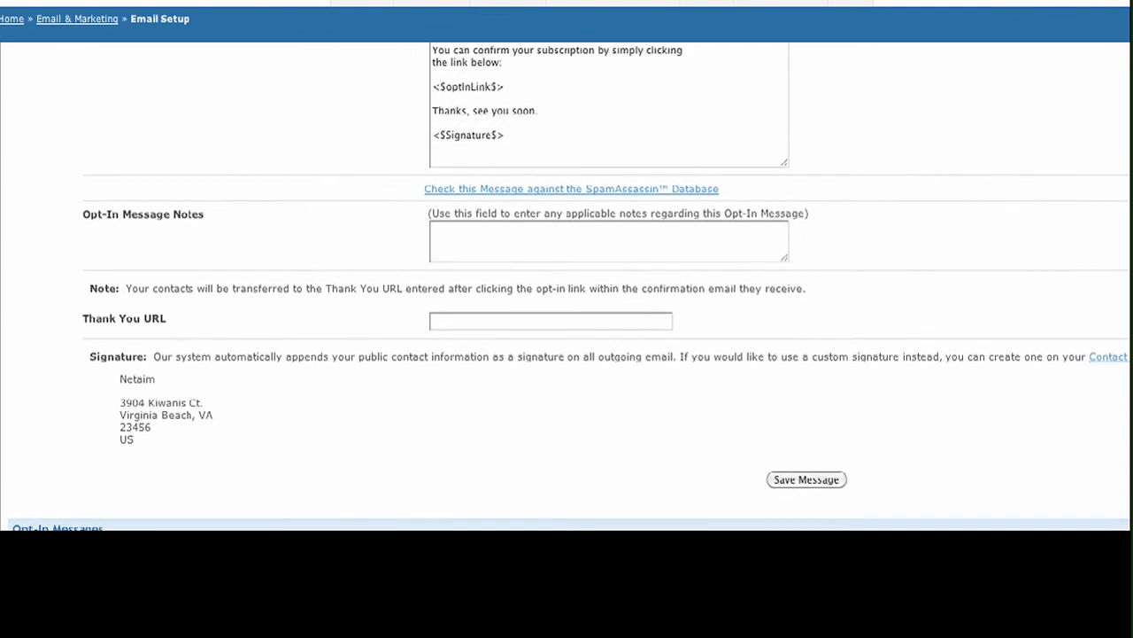
left_click(497, 259)
key("BackSpace")
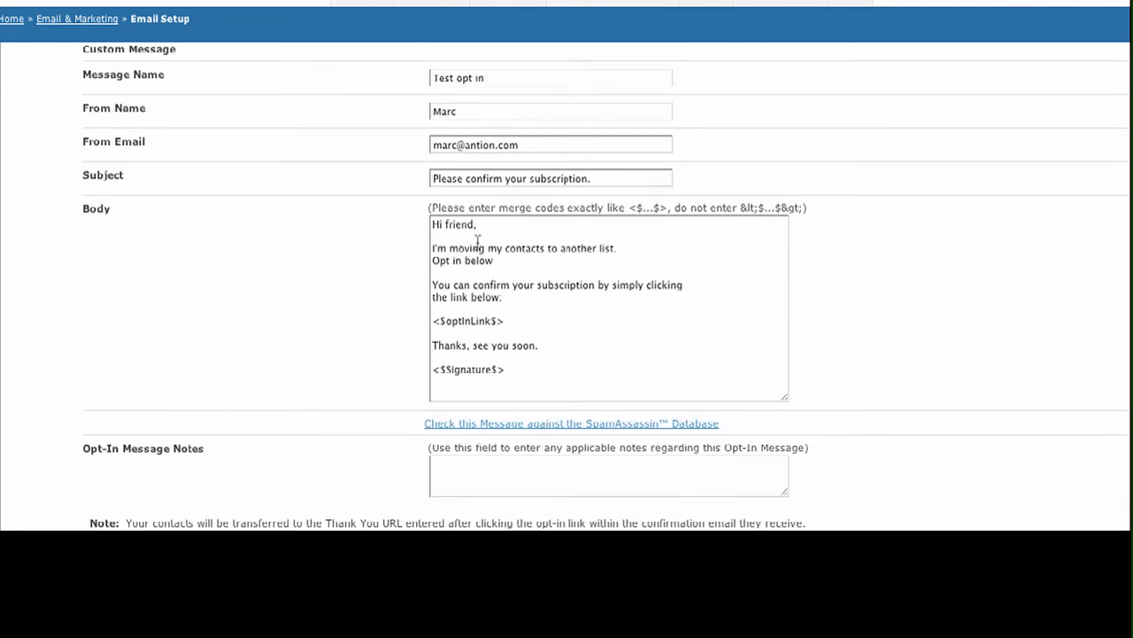
left_click(570, 364)
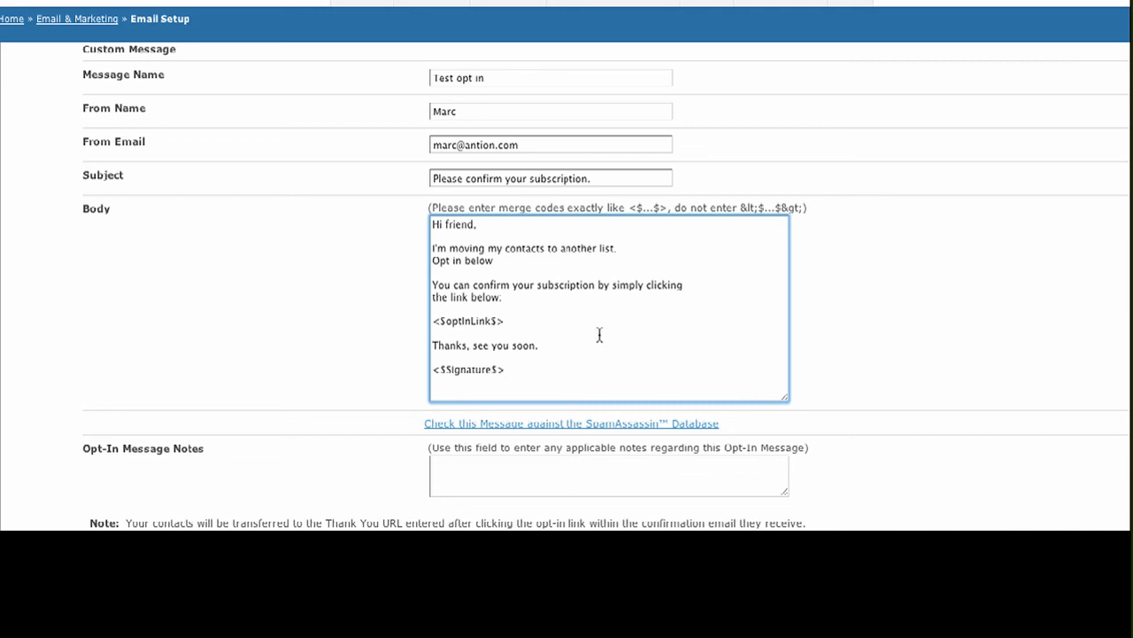
left_click_drag(518, 321, 433, 321)
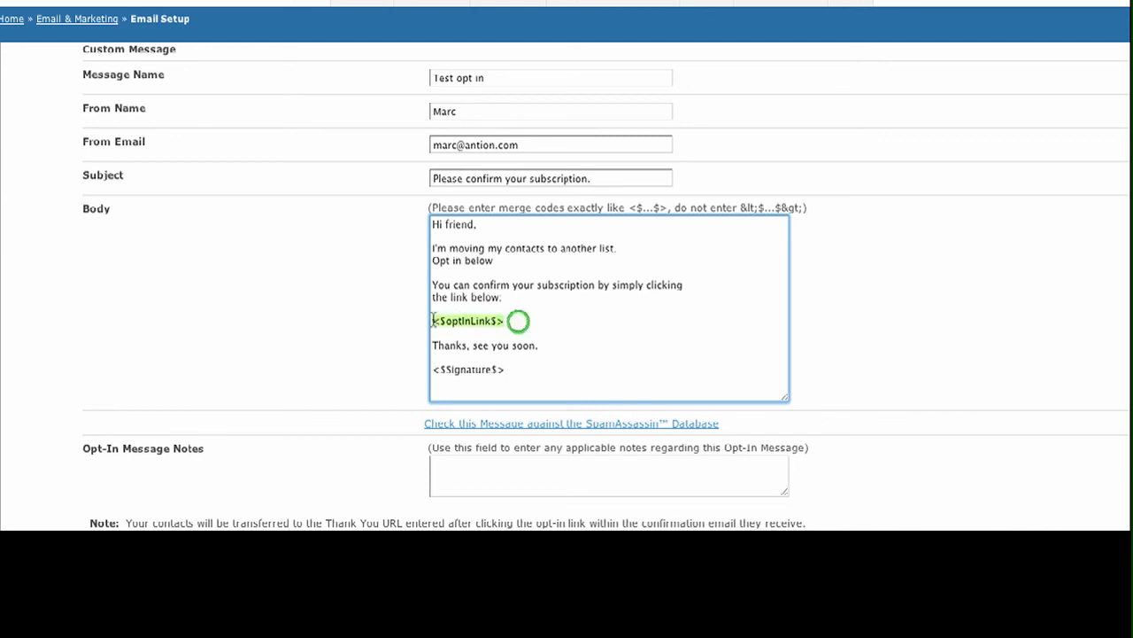
left_click_drag(505, 369, 431, 372)
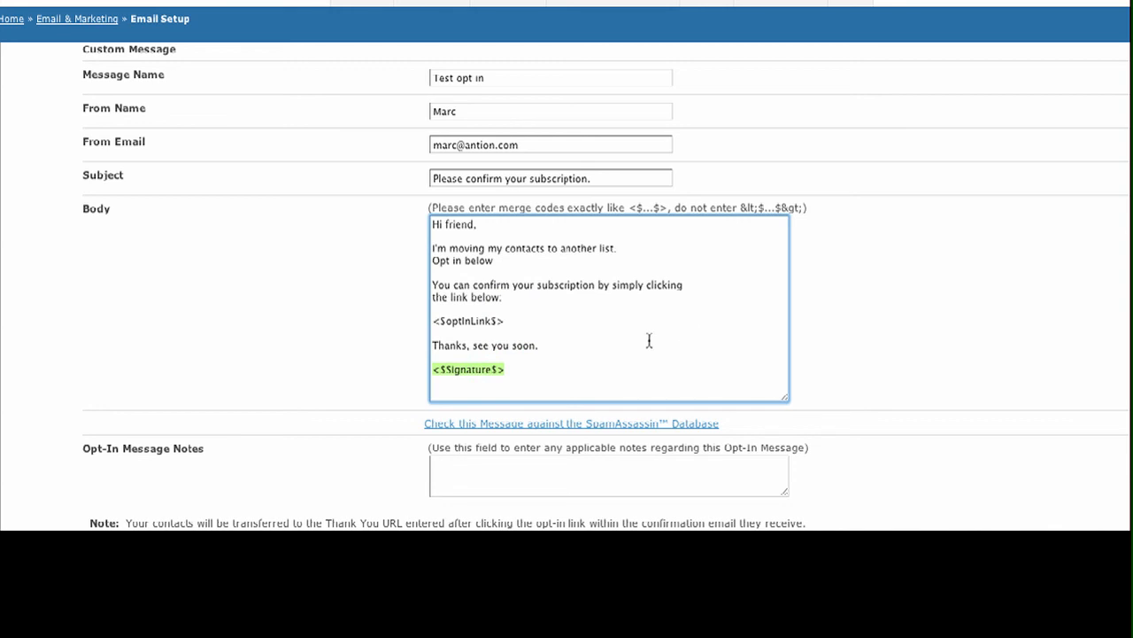
scroll(567, 292, "up", 5)
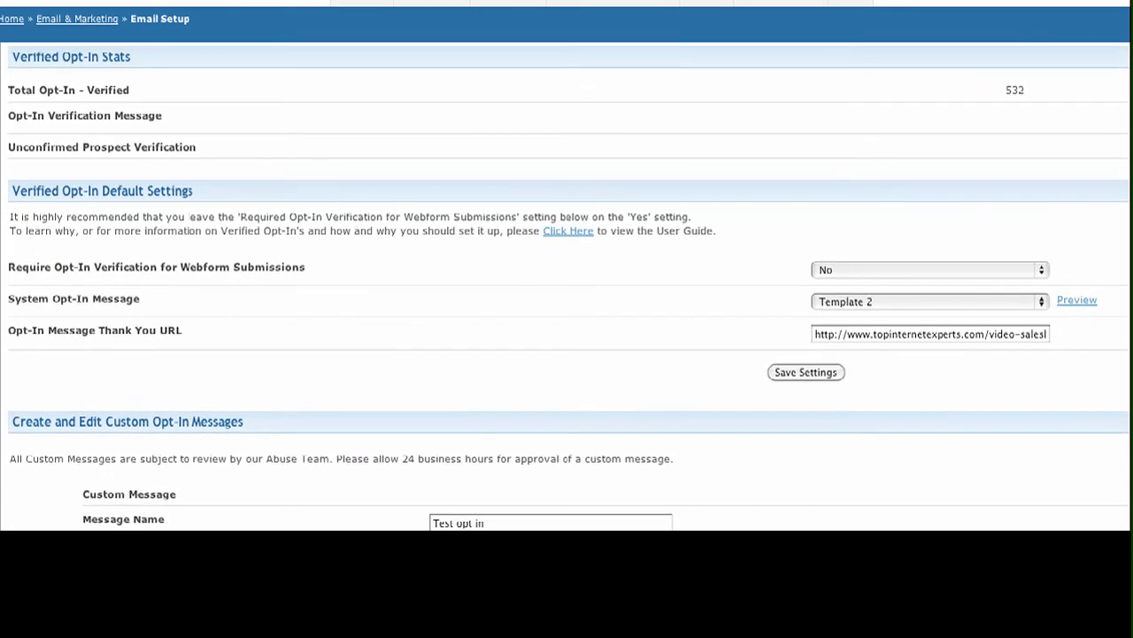
- Review the verified opt-in default settings and the custom message form, from its name and body down to the signature
scroll(567, 292, "down", 4)
scroll(605, 290, "down", 3)
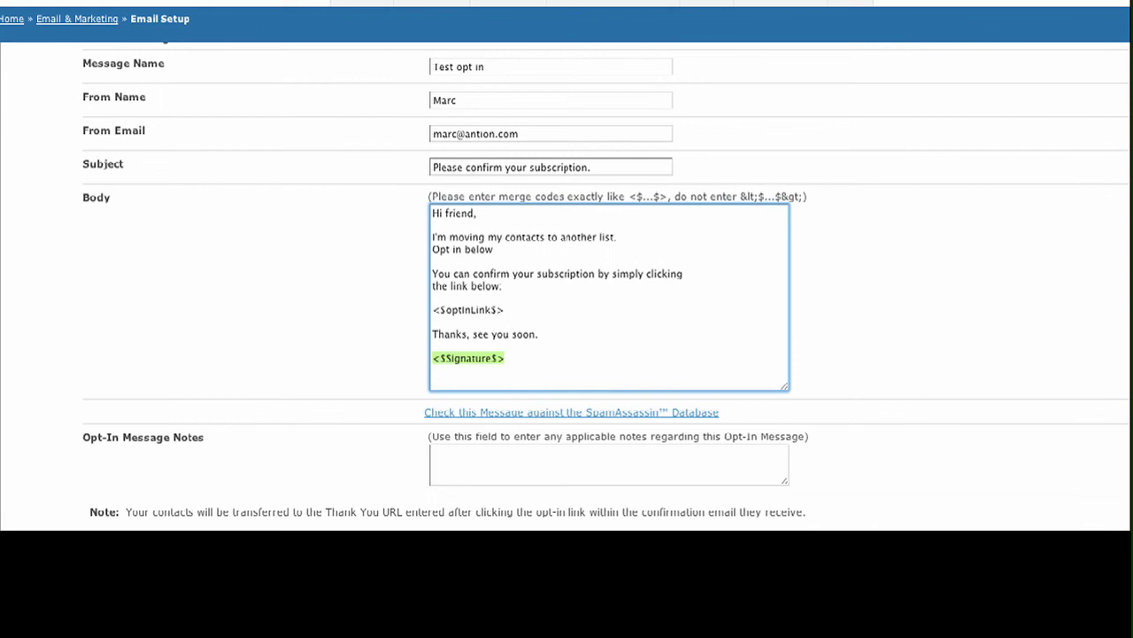
scroll(567, 286, "up", 10)
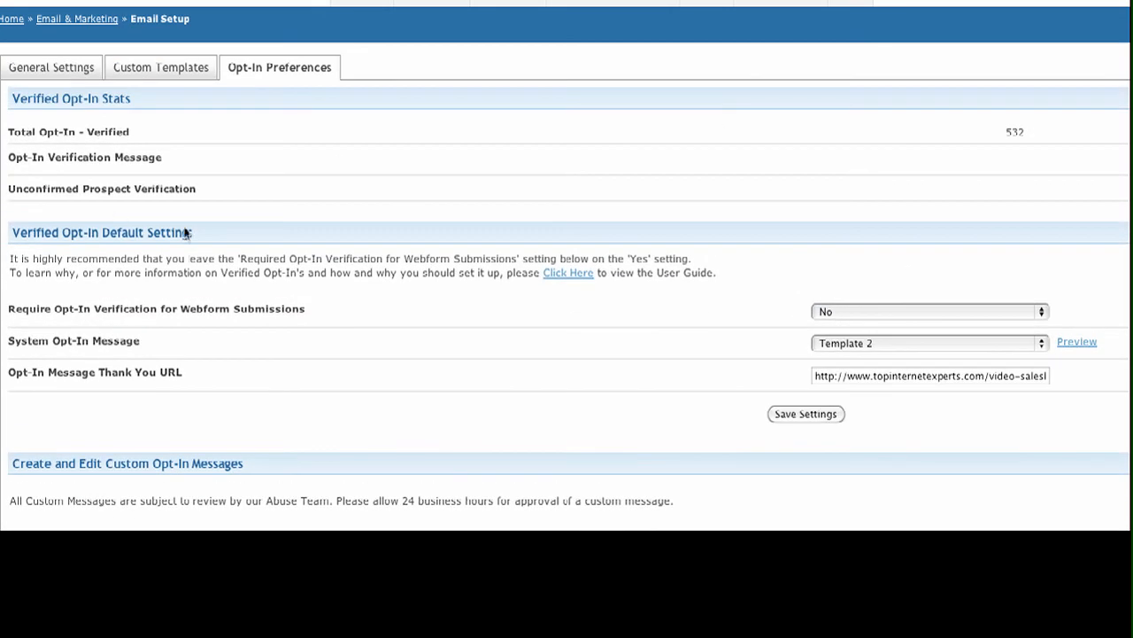
left_click_drag(170, 233, 13, 233)
left_click(594, 364)
scroll(689, 176, "down", 5)
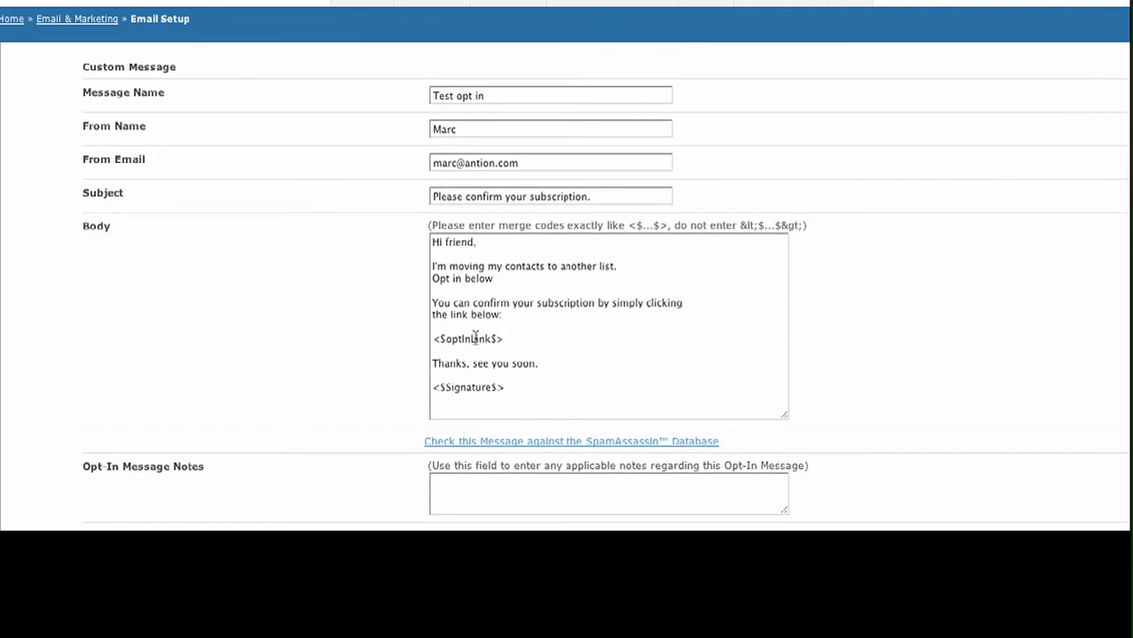
scroll(567, 283, "up", 2)
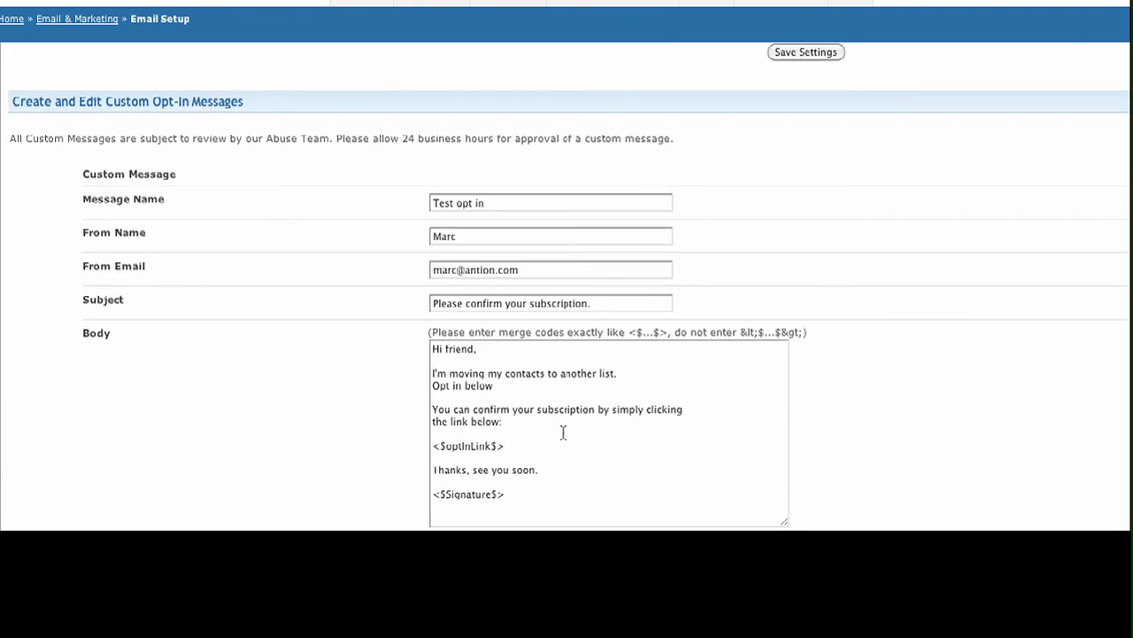
scroll(880, 443, "down", 8)
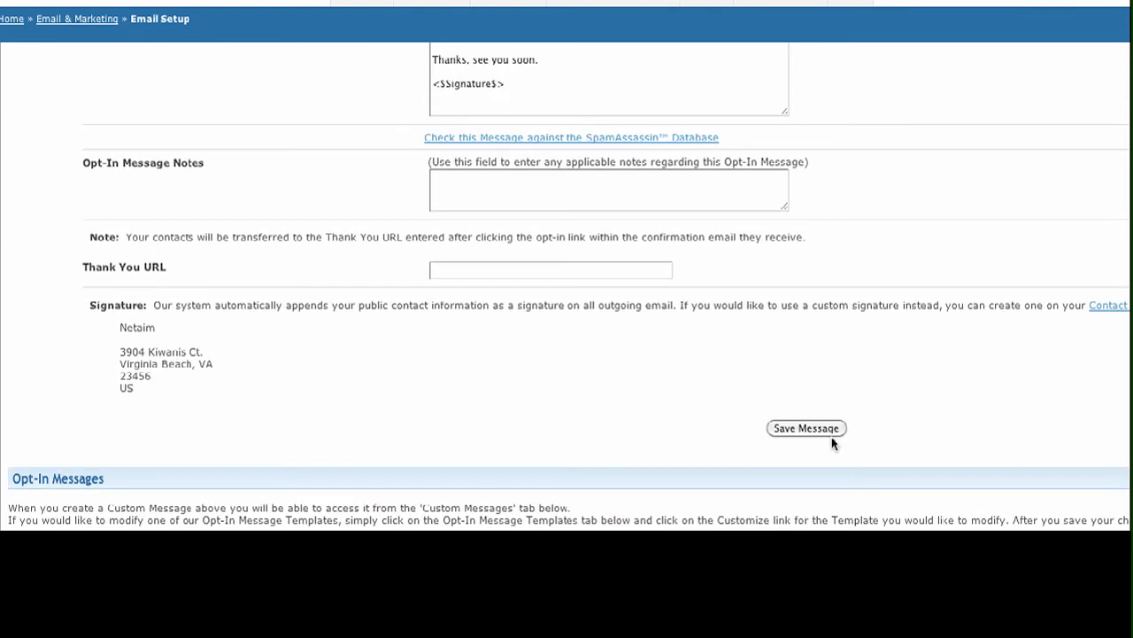
scroll(567, 283, "up", 15)
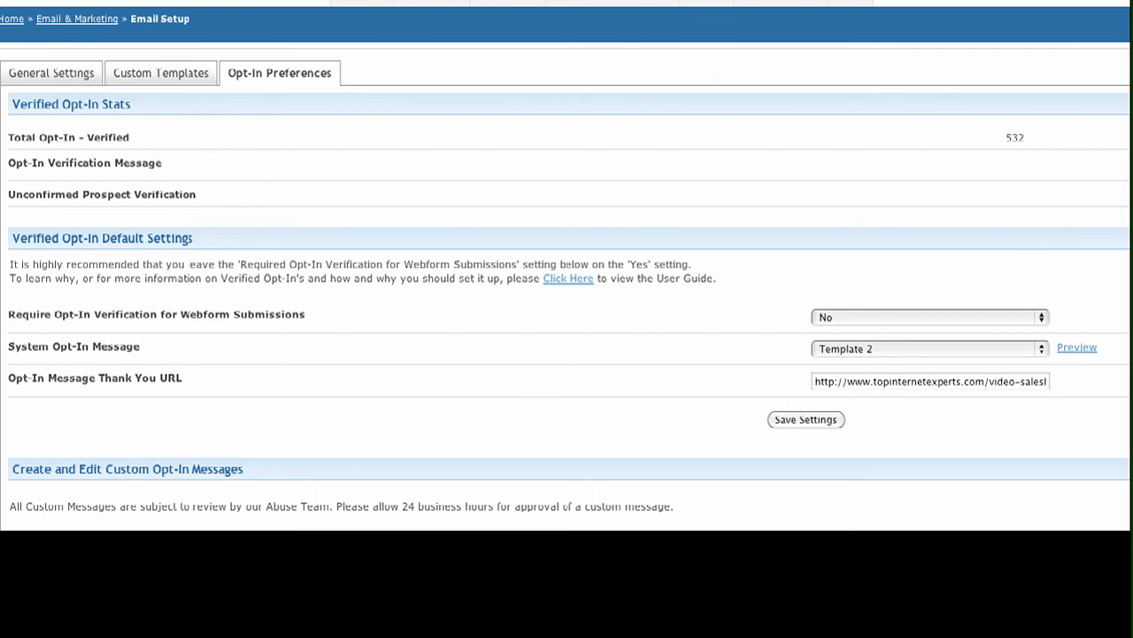
- Open the Import Contacts page and highlight its heading
scroll(567, 265, "up", 1)
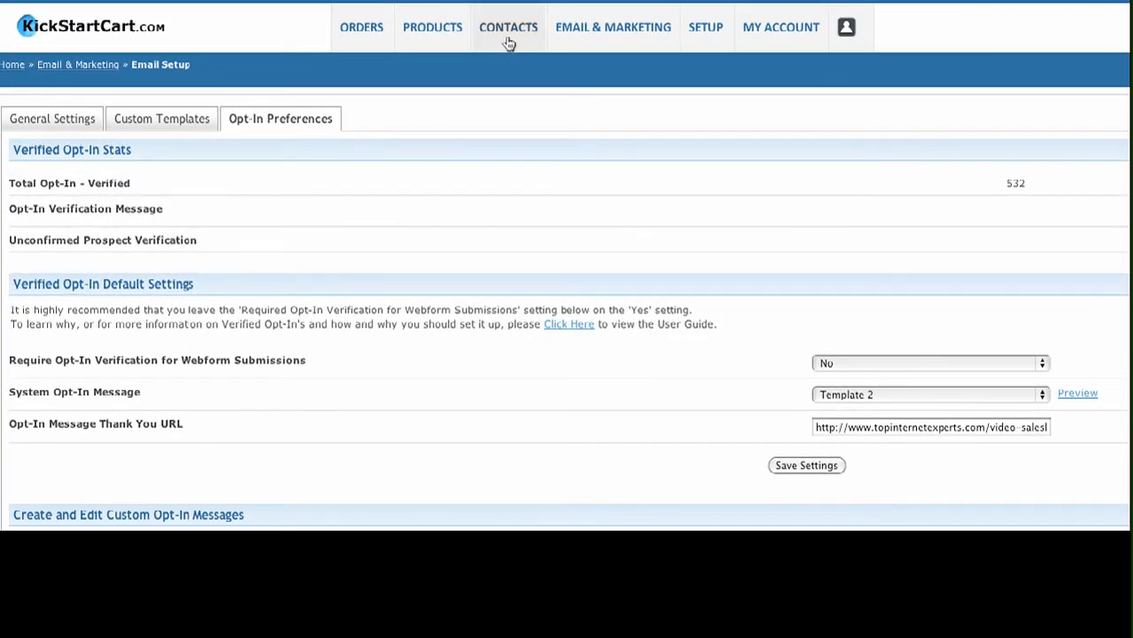
mouse_move(509, 40)
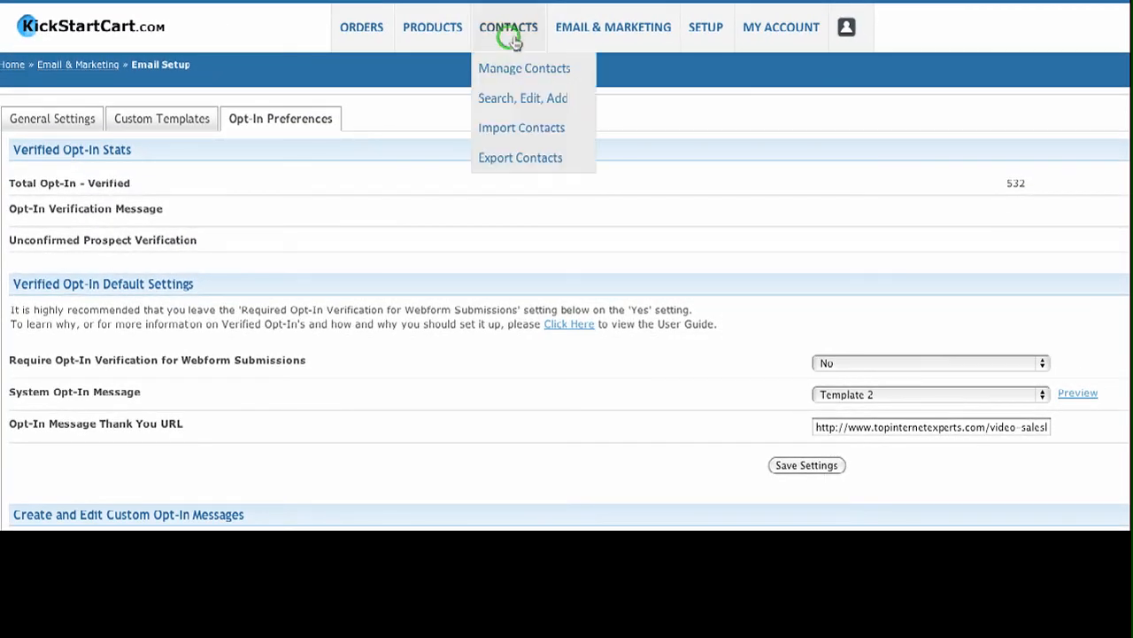
left_click(514, 128)
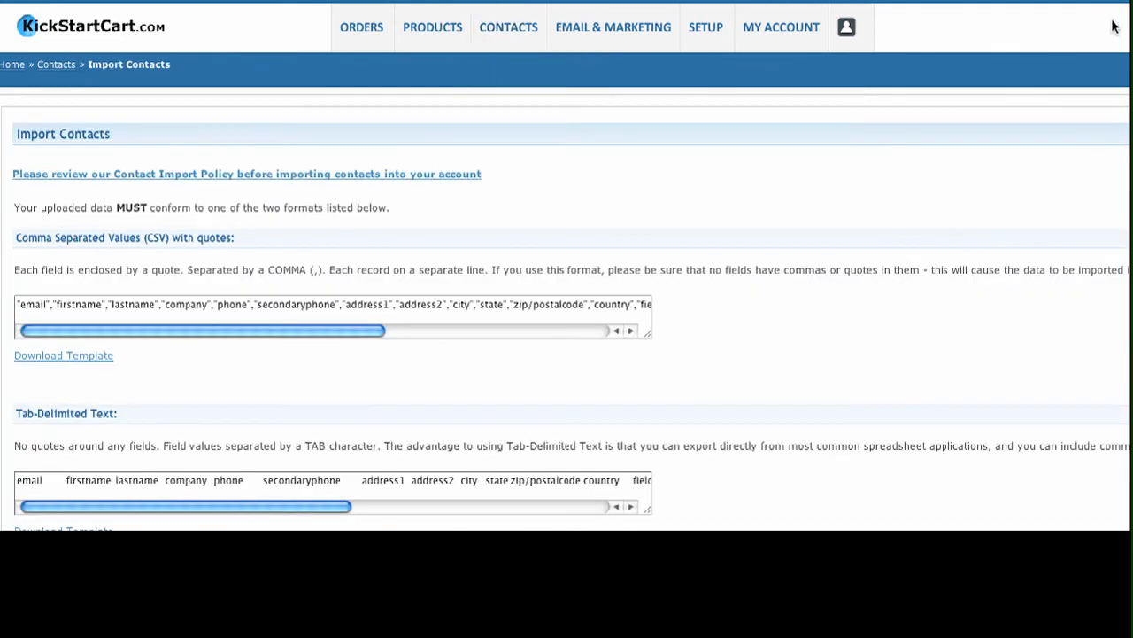
left_click(113, 134)
left_click_drag(114, 135, 18, 137)
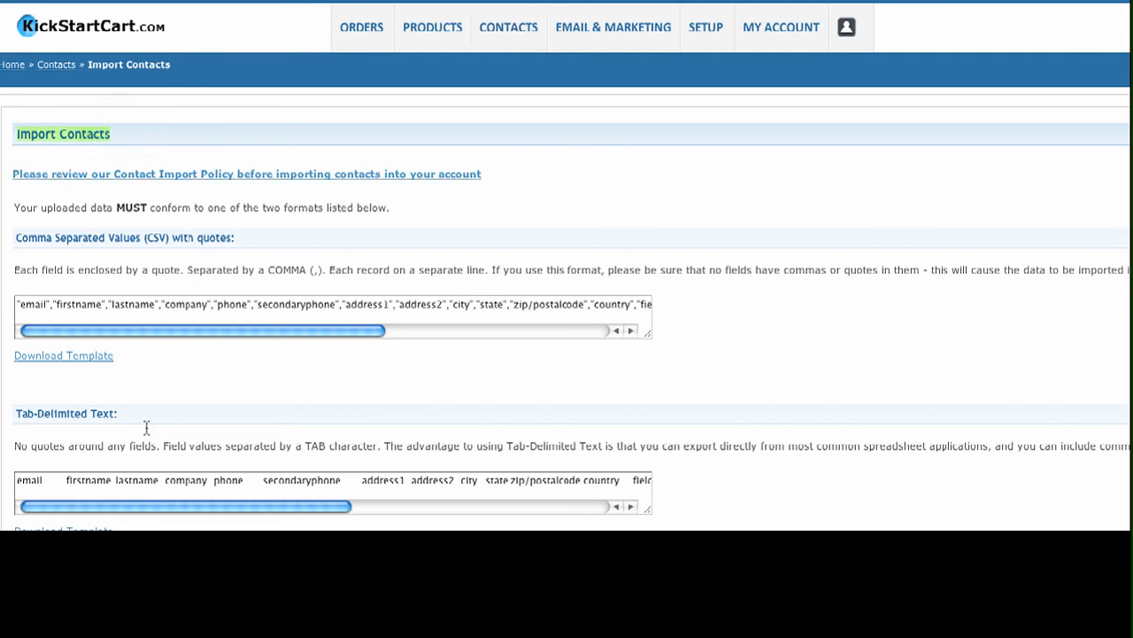
- Examine the CSV and tab-delimited format requirements and the section for choosing the import file
scroll(567, 265, "down", 1)
scroll(567, 266, "left", 1)
scroll(567, 288, "down", 5)
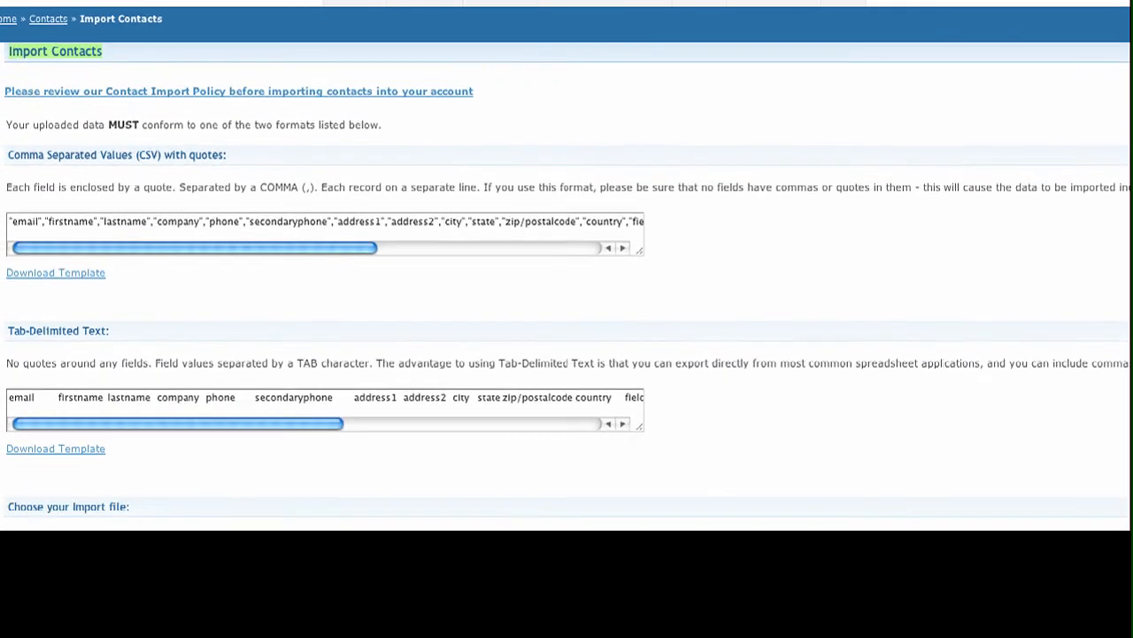
scroll(567, 287, "down", 4)
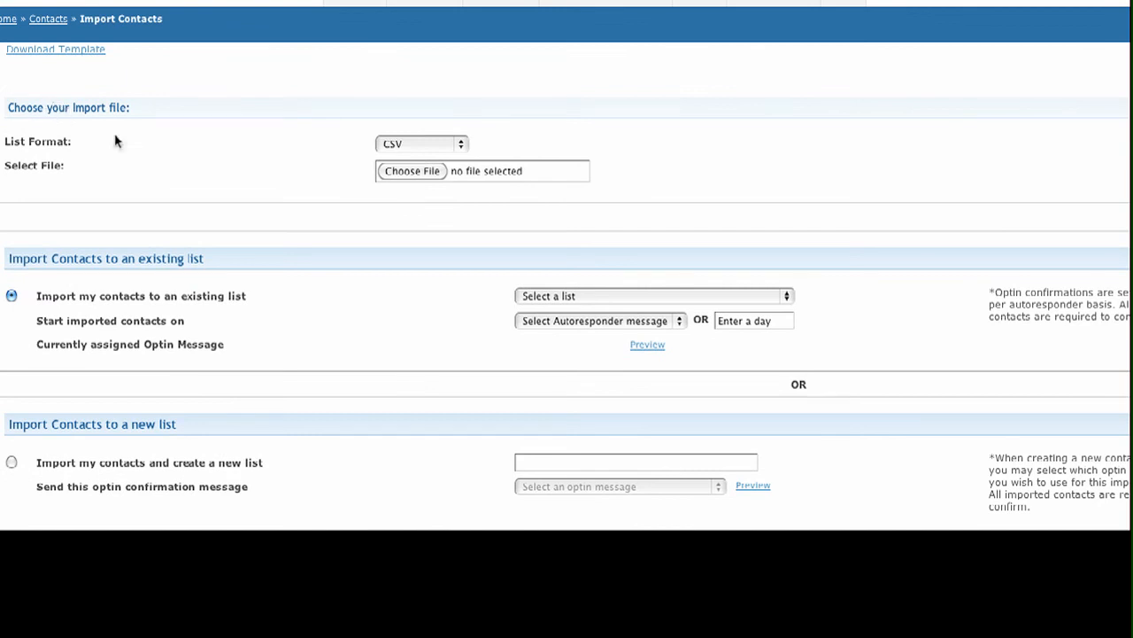
- Check the available list formats, keeping CSV, and view the import file chooser without selecting a file
left_click(461, 145)
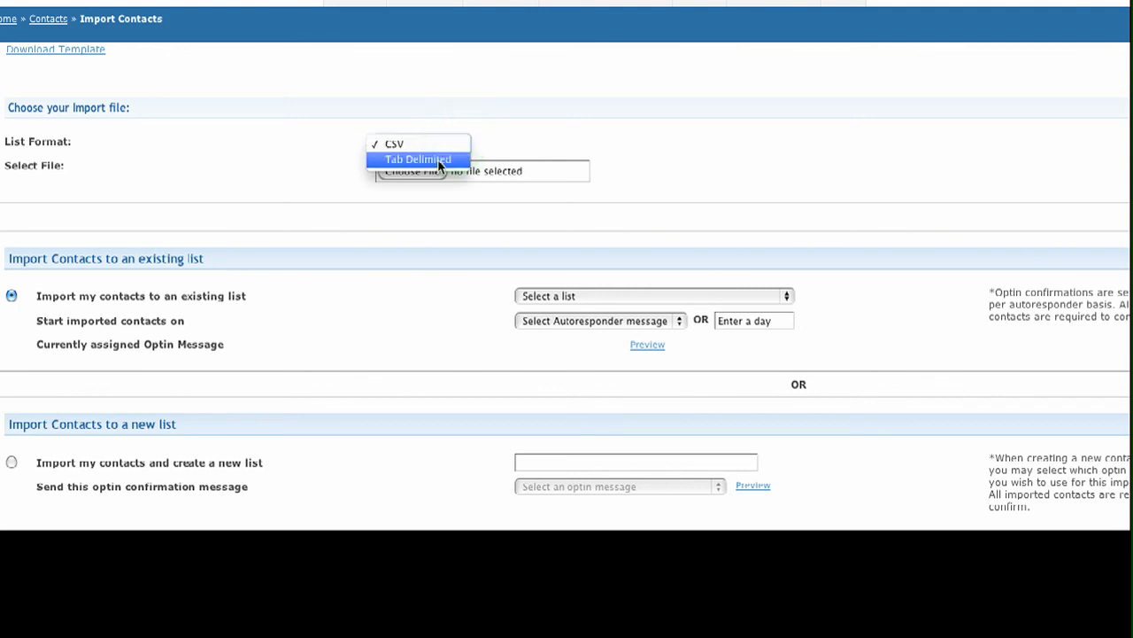
left_click(448, 143)
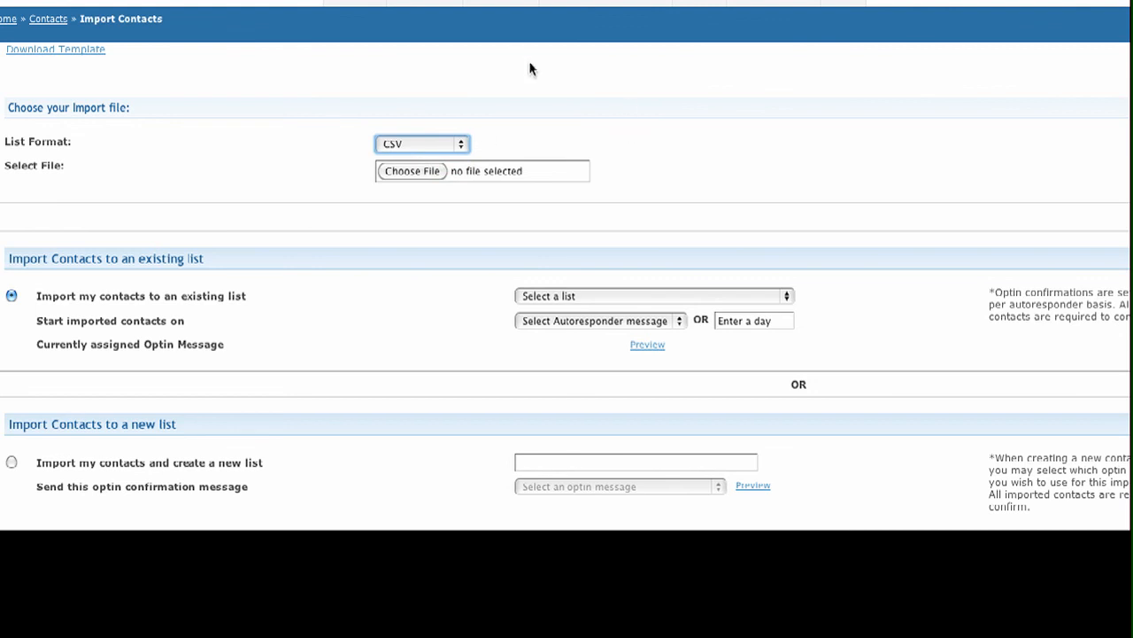
left_click(426, 175)
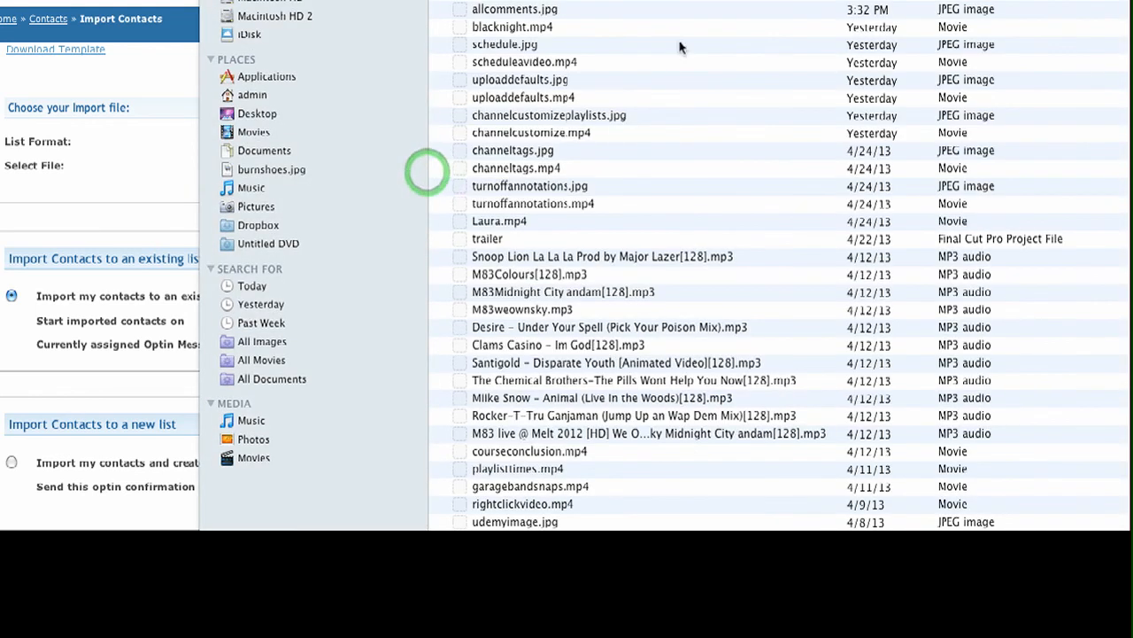
key("Escape")
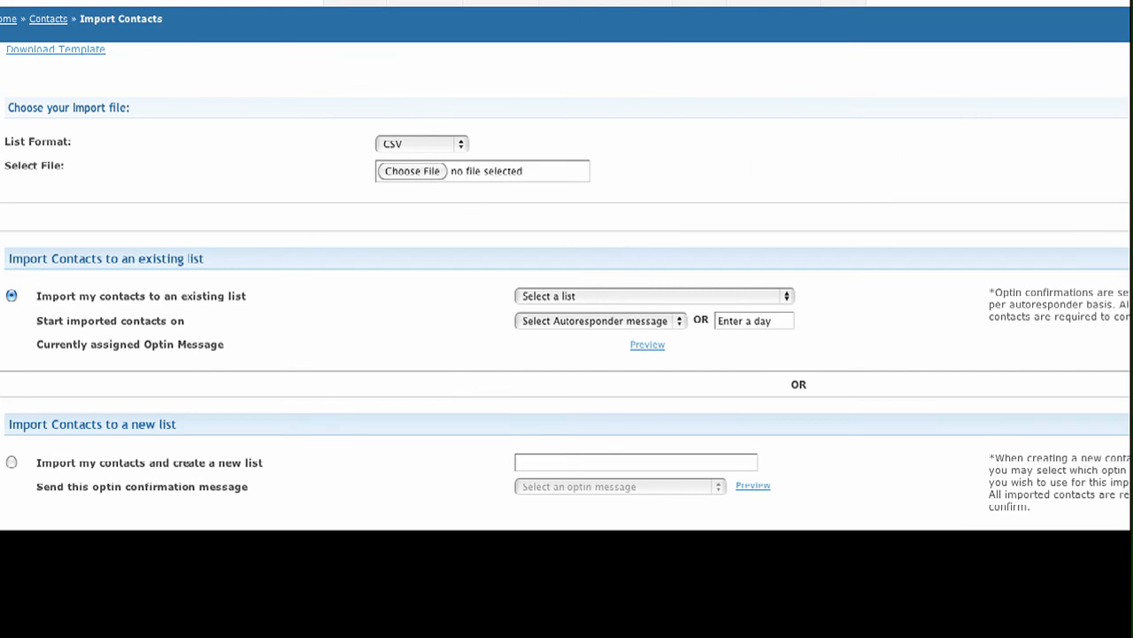
- Examine the options for importing contacts to an existing list
scroll(567, 288, "down", 2)
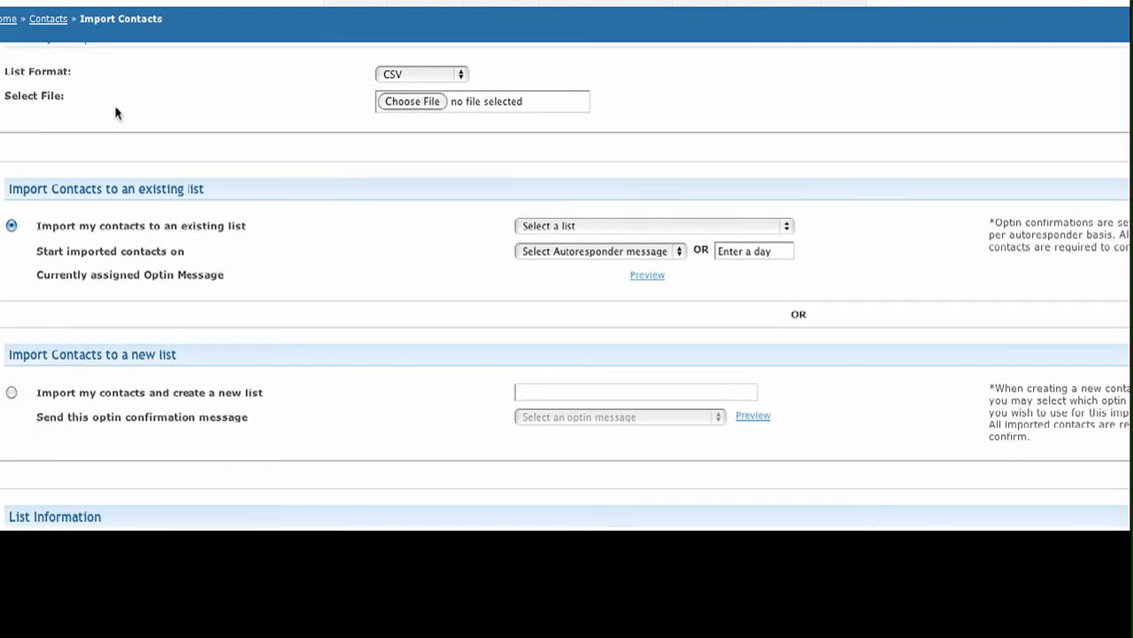
left_click_drag(217, 188, 4, 210)
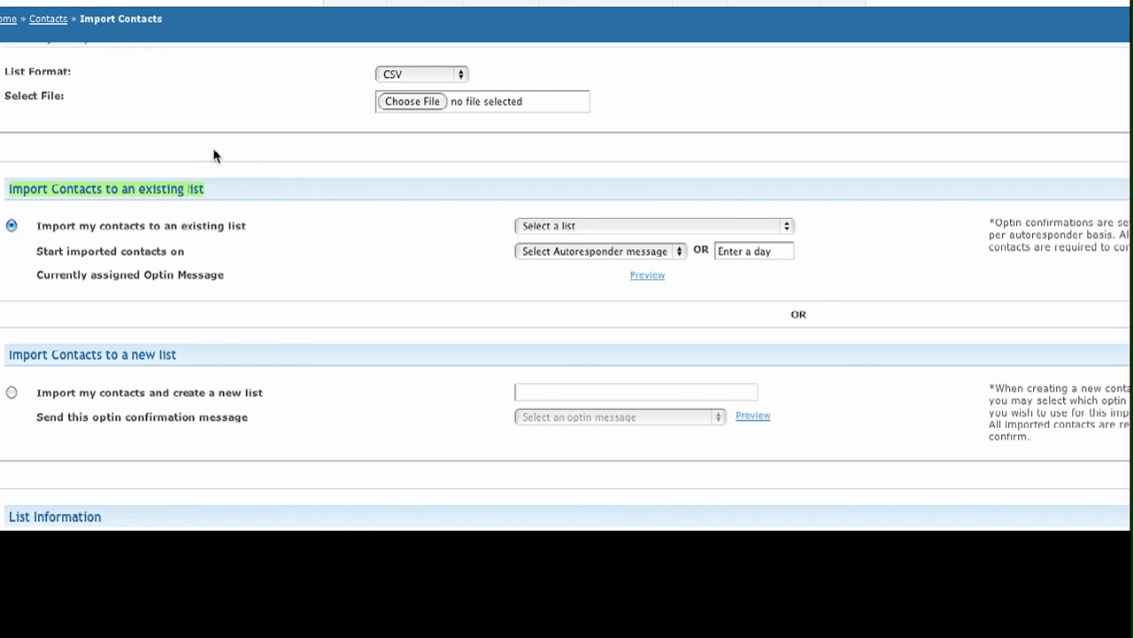
left_click(345, 286)
- Choose to import the contacts into a new list and name it "Import List Contacts"
left_click(11, 392)
triple_click(185, 356)
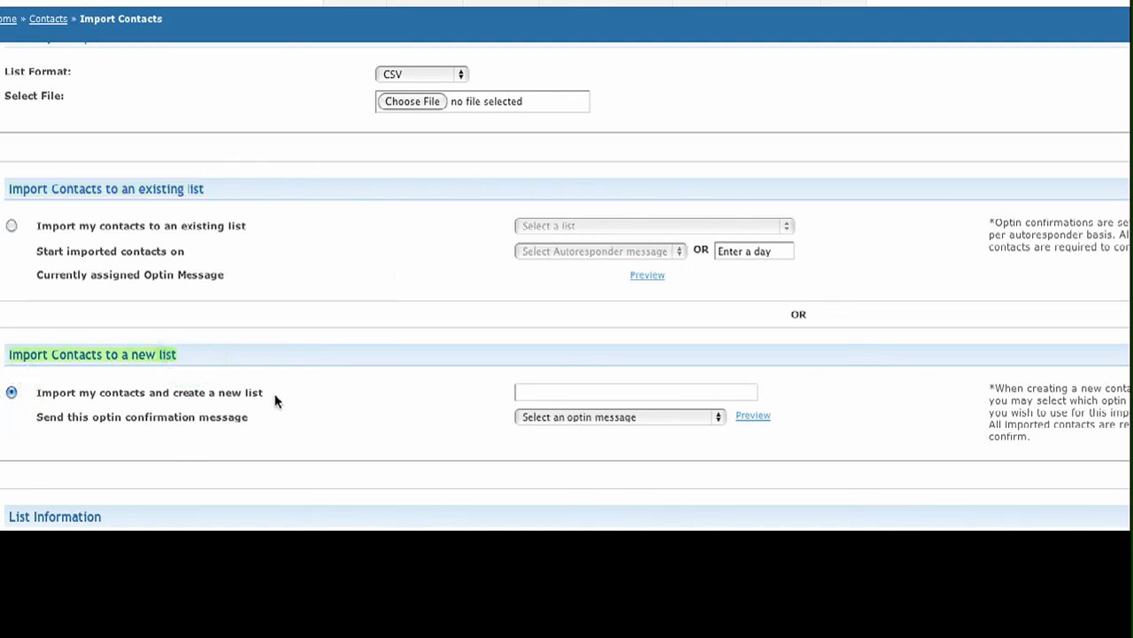
triple_click(410, 399)
left_click(561, 393)
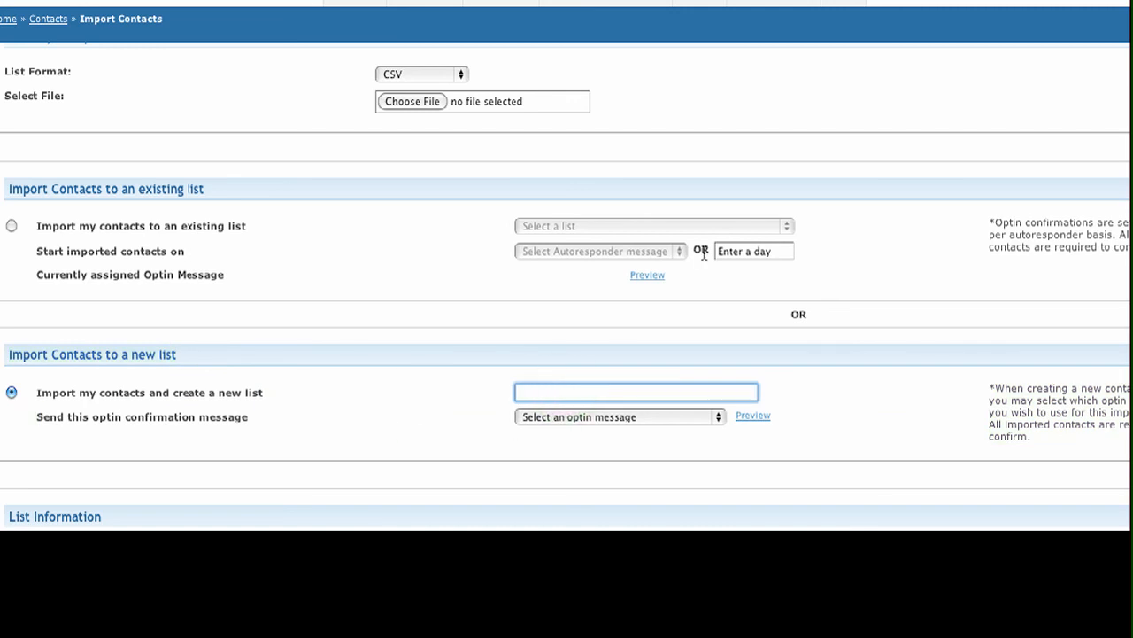
type("Import List Contacts")
- Review the available opt-in messages and assign Template 2 as the new list's opt-in confirmation message
left_click(714, 422)
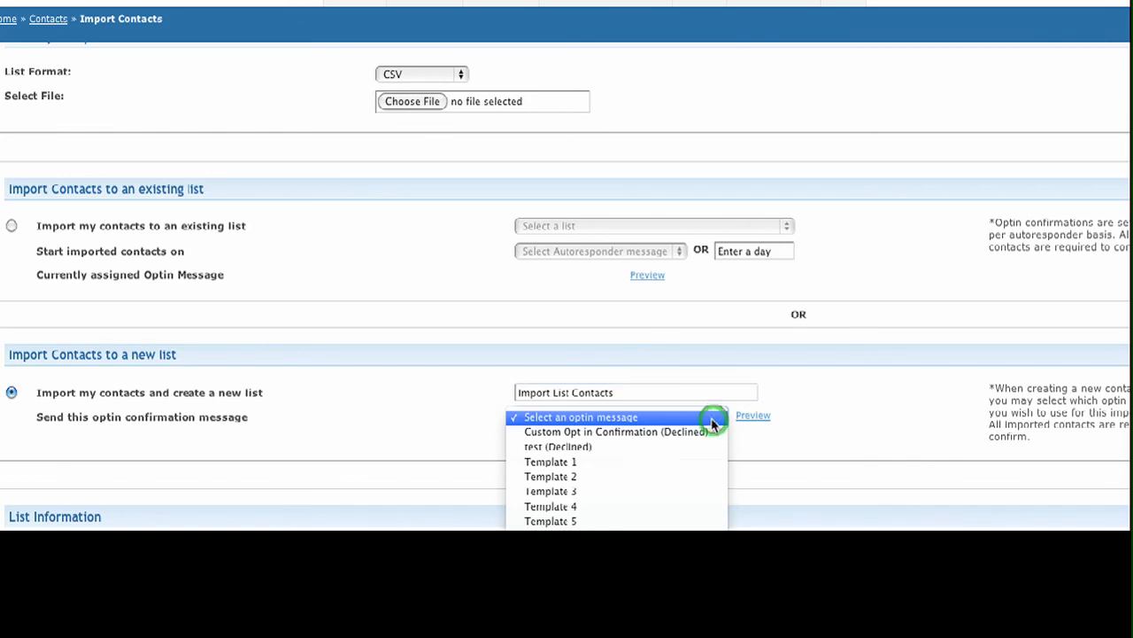
left_click(714, 417)
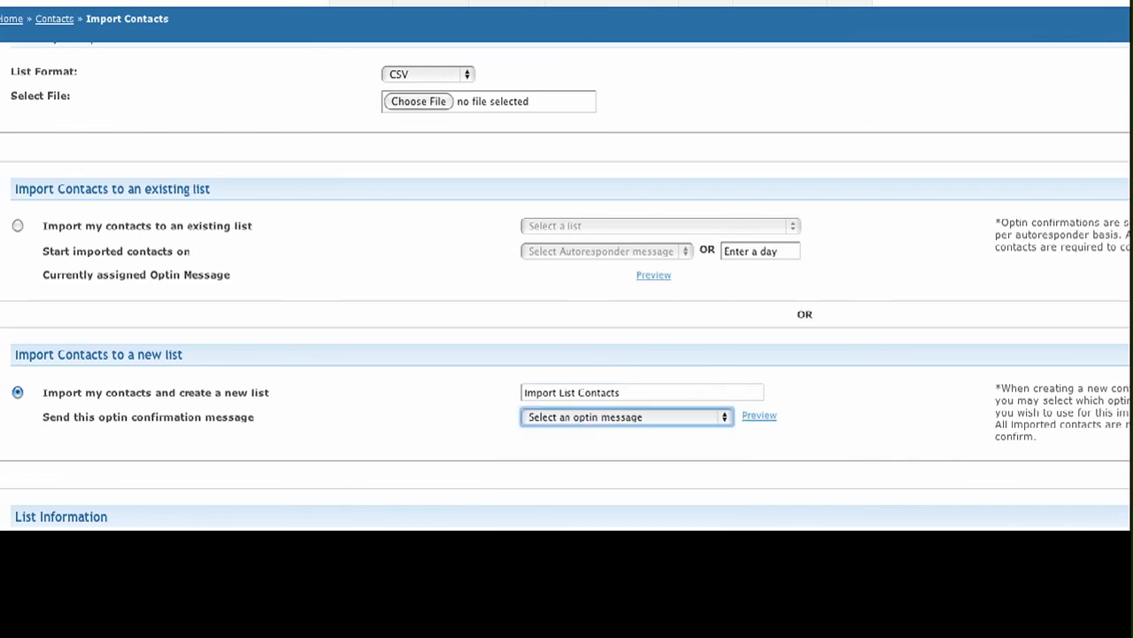
left_click(724, 417)
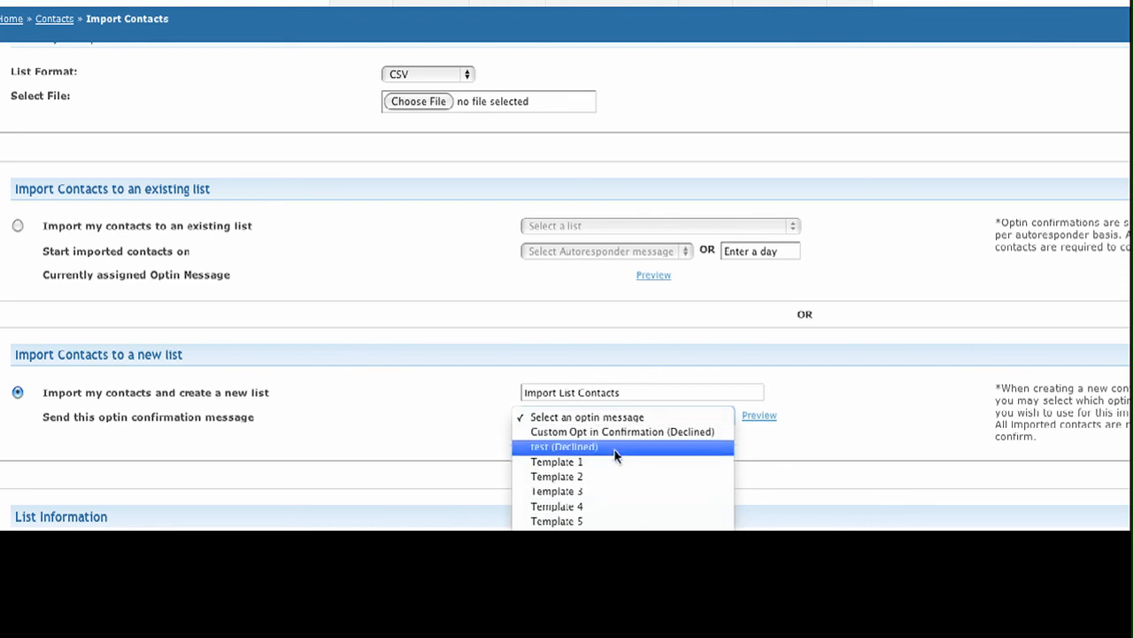
left_click(613, 479)
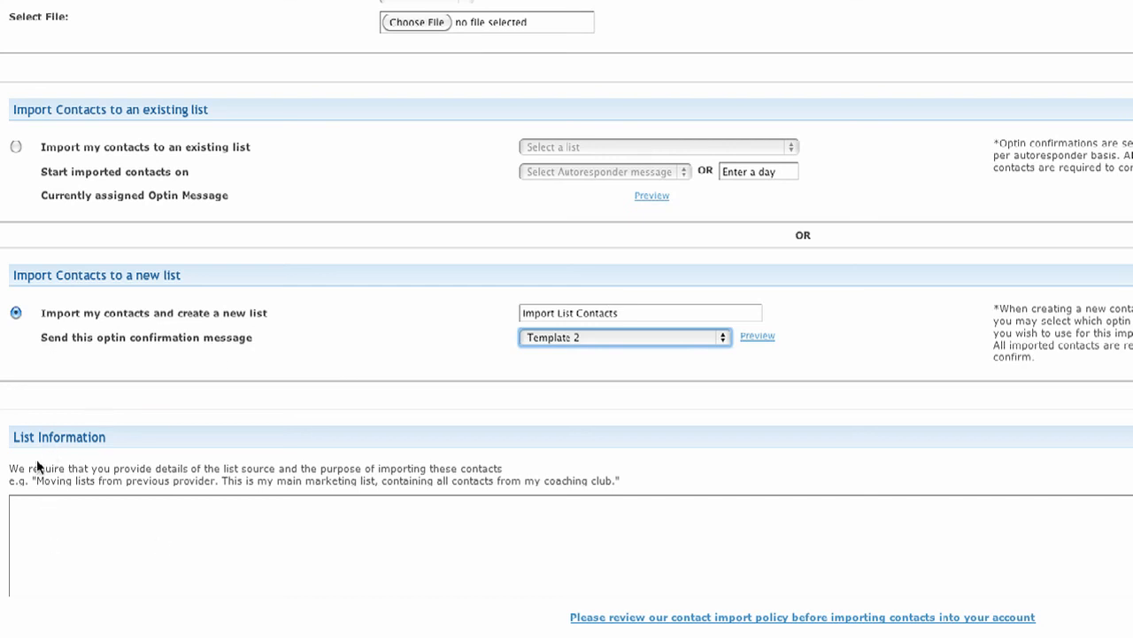
- Read the List Information requirement and its example about moving lists from a previous provider, and activate the empty details field
left_click(110, 432)
left_click(92, 509)
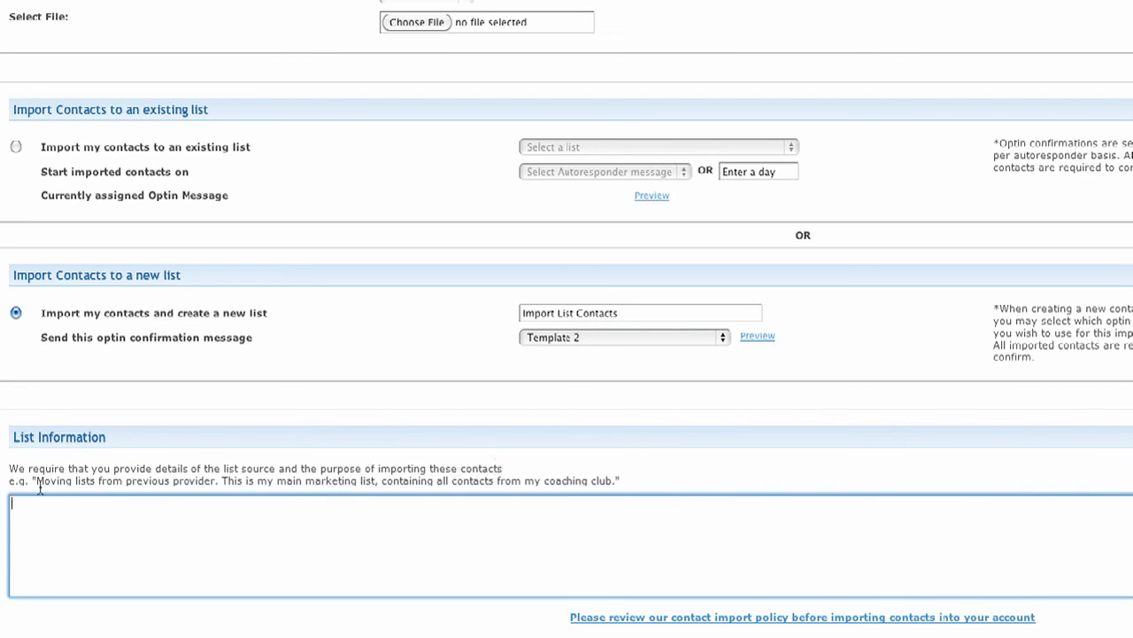
left_click_drag(37, 485, 611, 484)
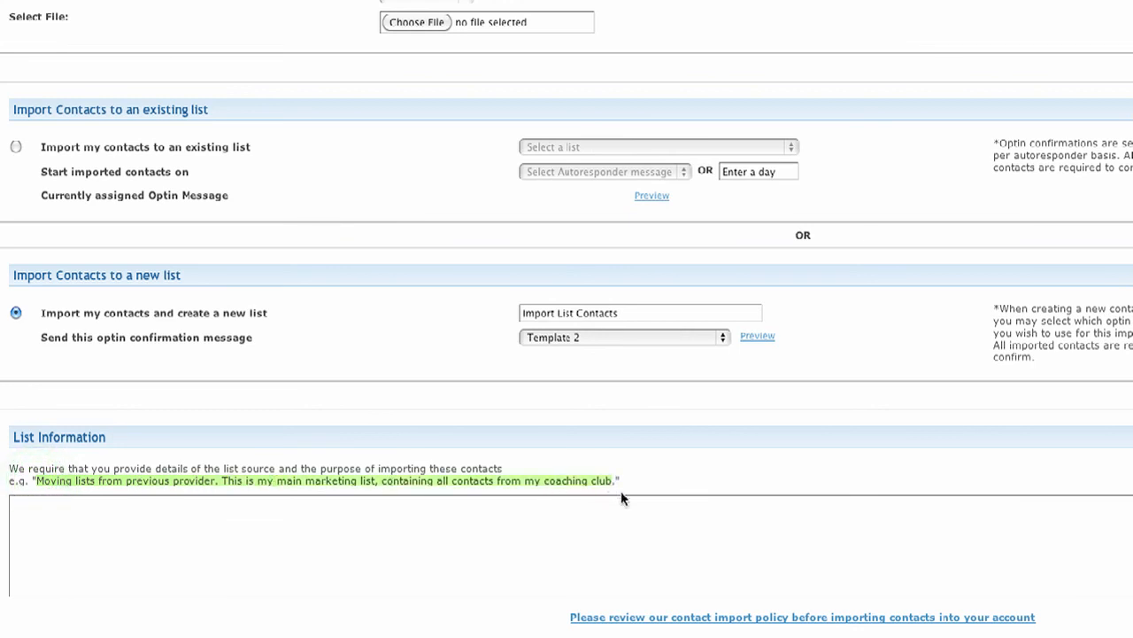
left_click(209, 515)
left_click(160, 522)
left_click(151, 522)
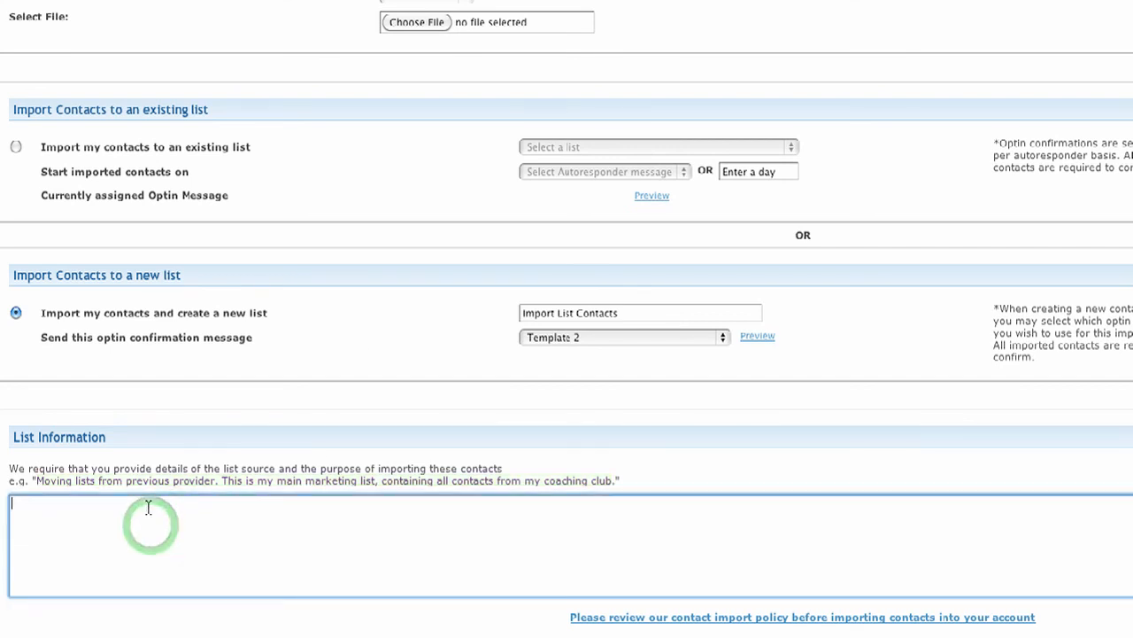